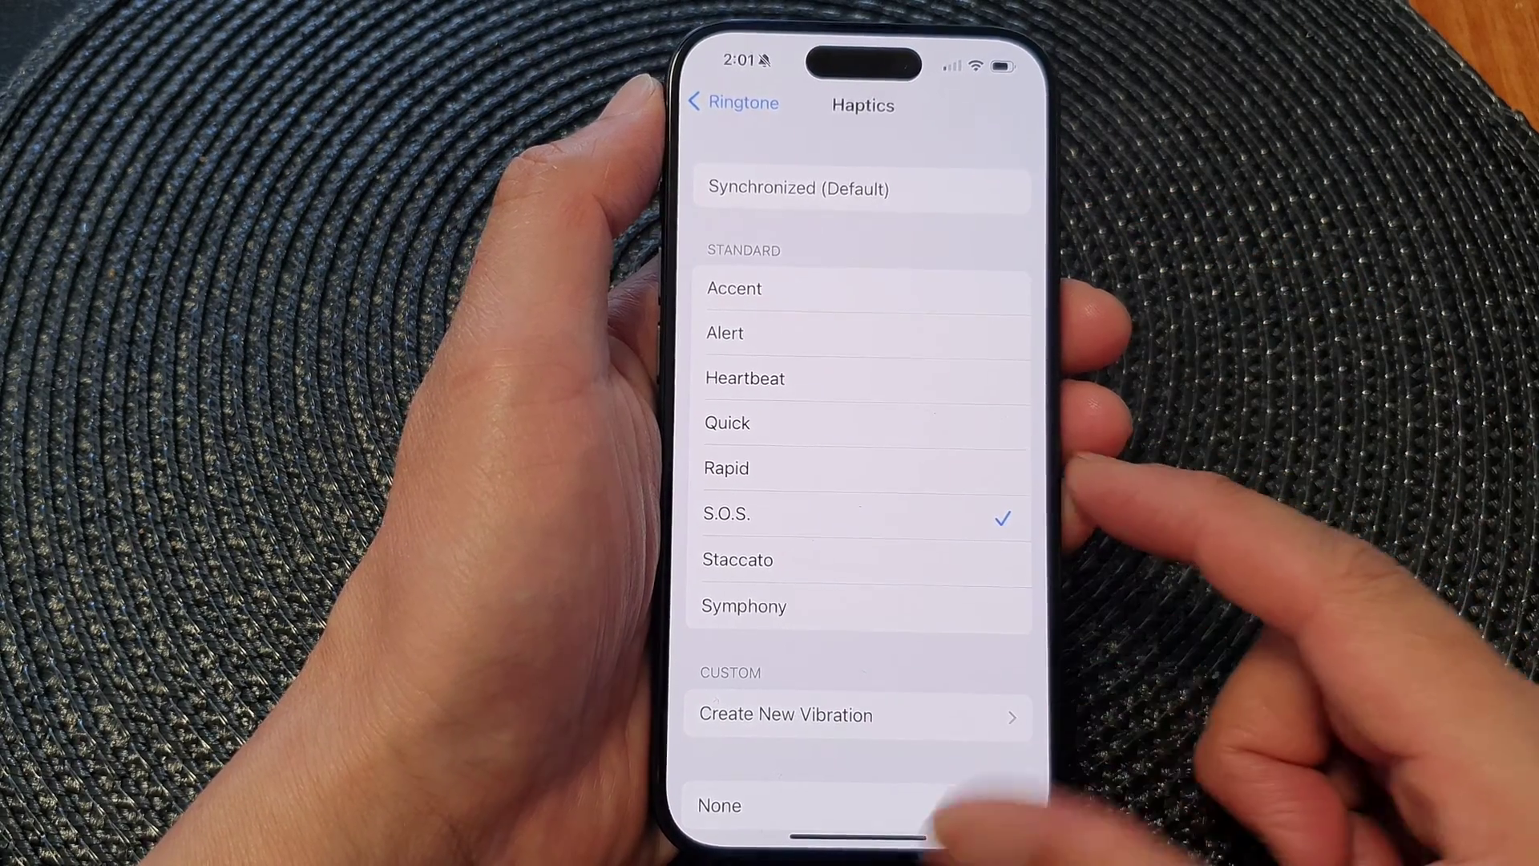
- Back out of the Haptics page through Ringtone to the top-level Settings list
left_click(726, 104)
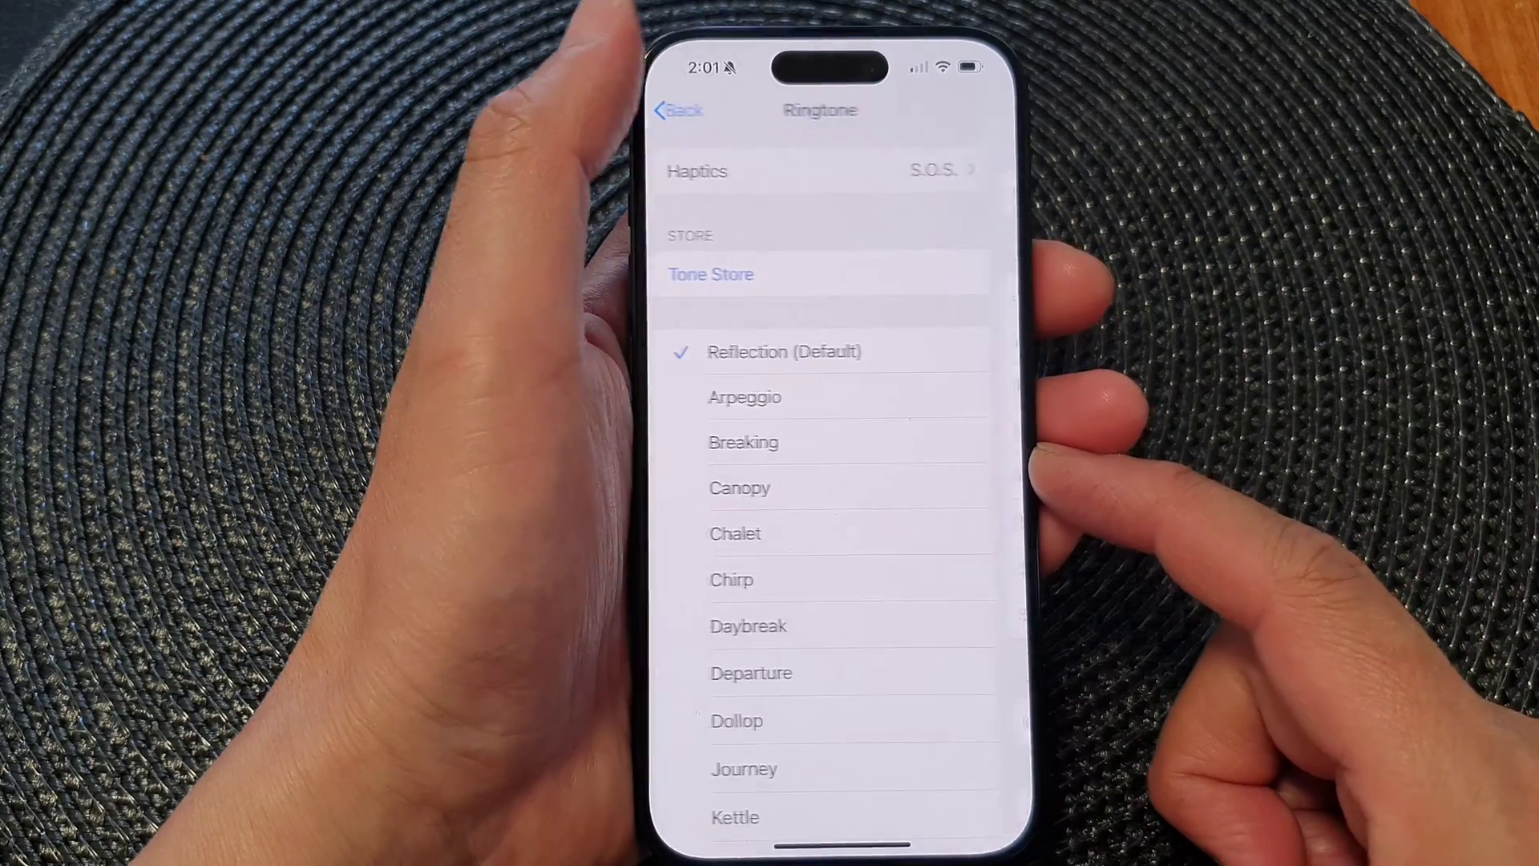
left_click(698, 109)
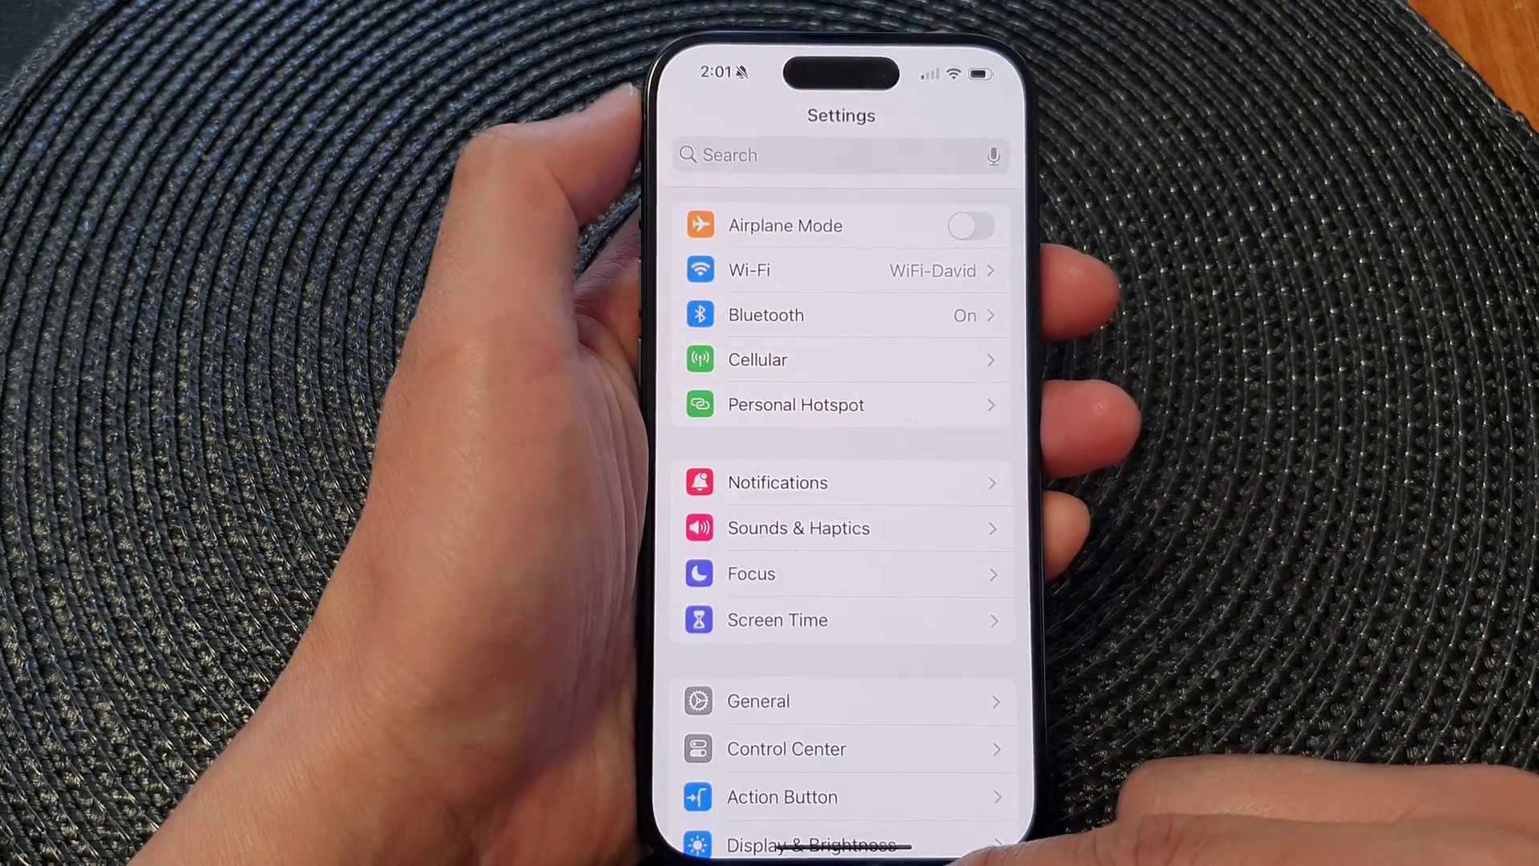
- Go home, relaunch Settings, and reach the Ringtone list under Sounds & Haptics
left_click_drag(841, 847, 841, 481)
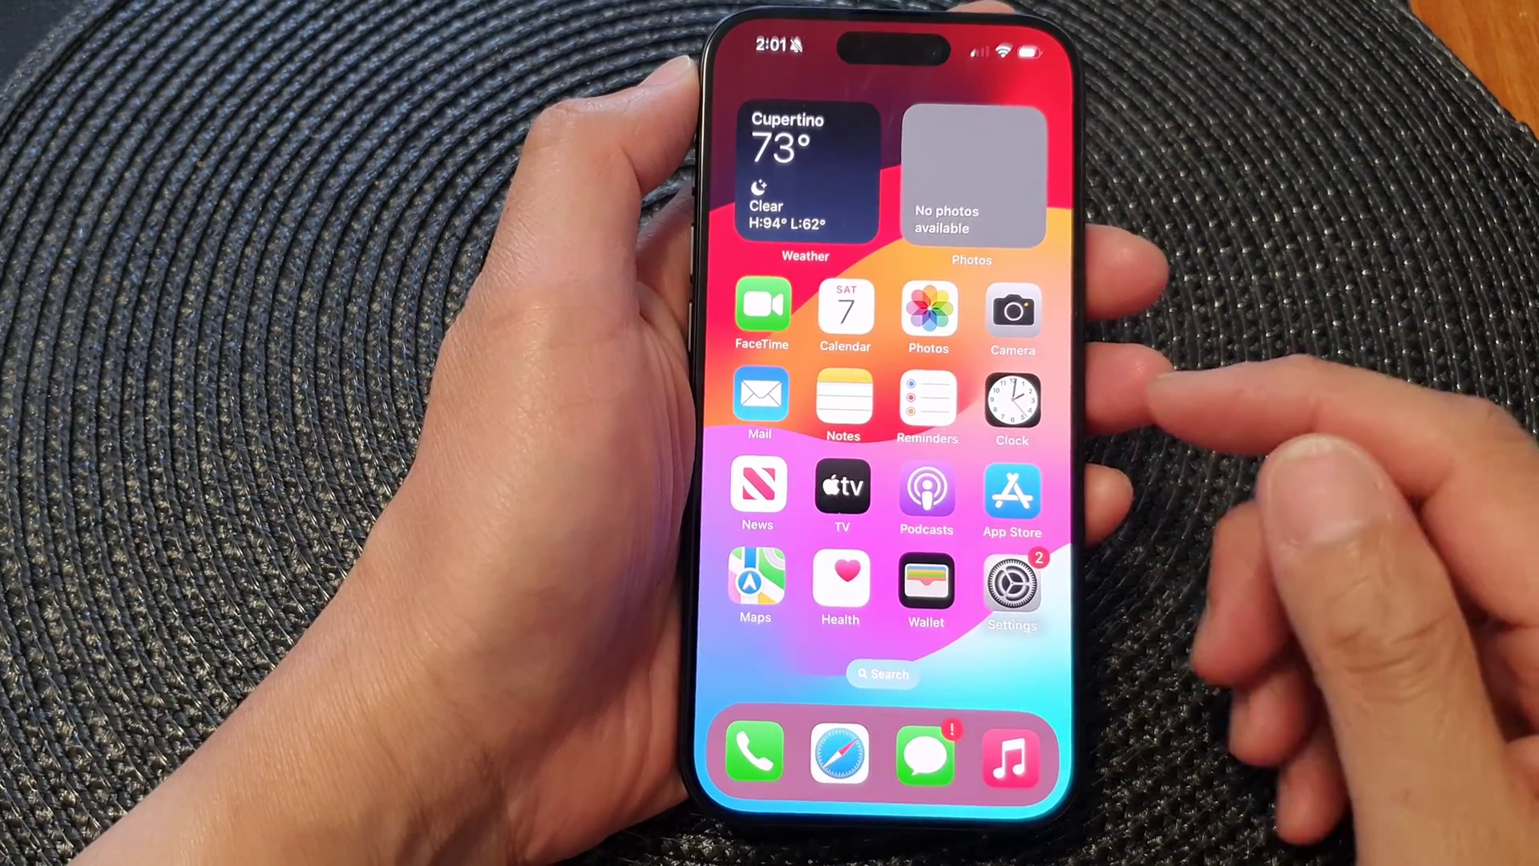
left_click(1014, 578)
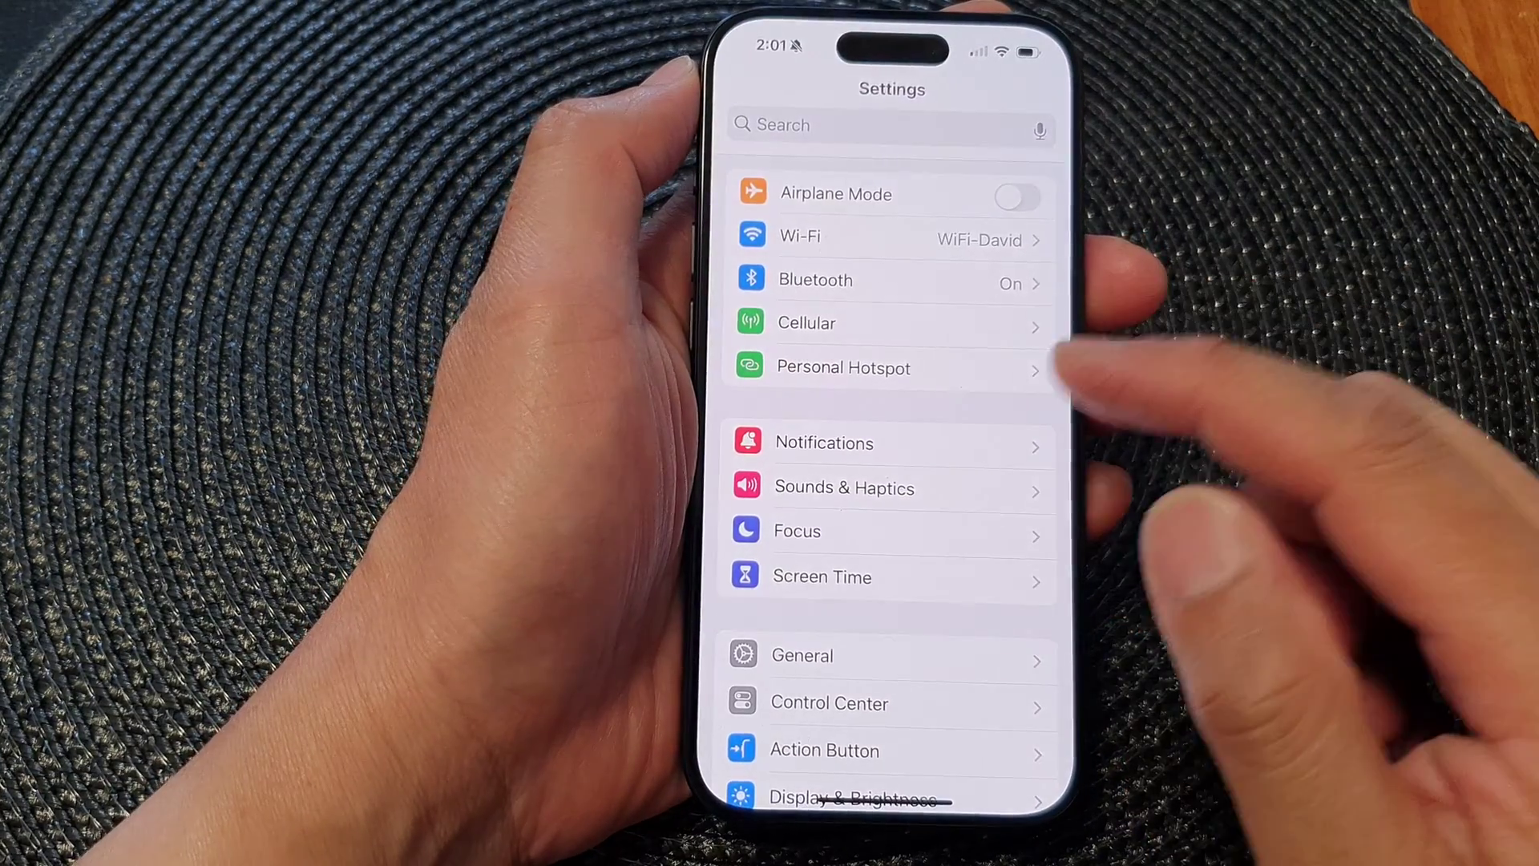
scroll(1034, 506, "down", 5)
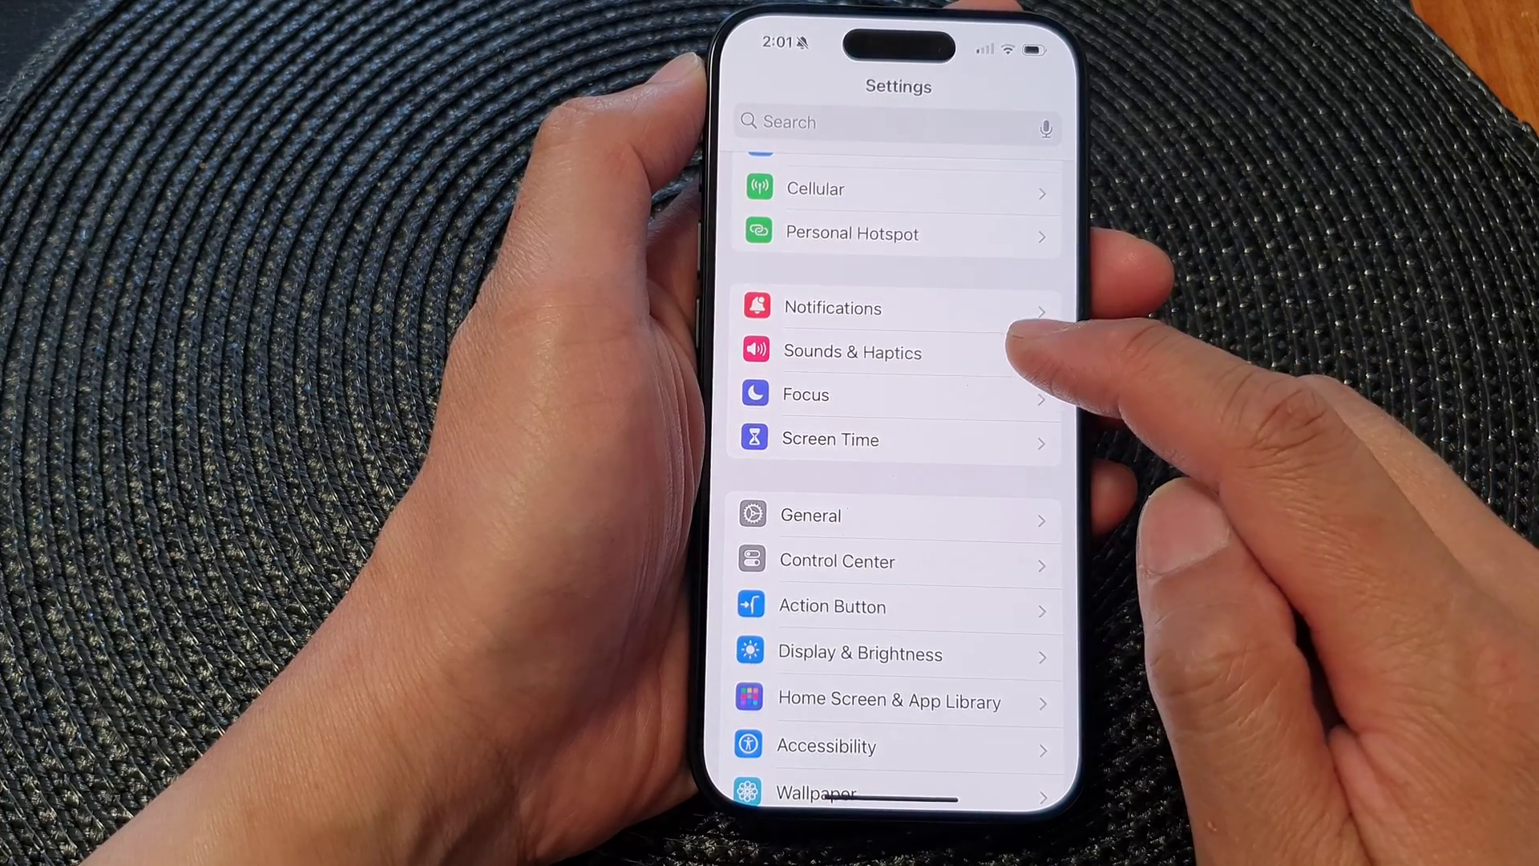
left_click(1014, 351)
scroll(1034, 560, "down", 2)
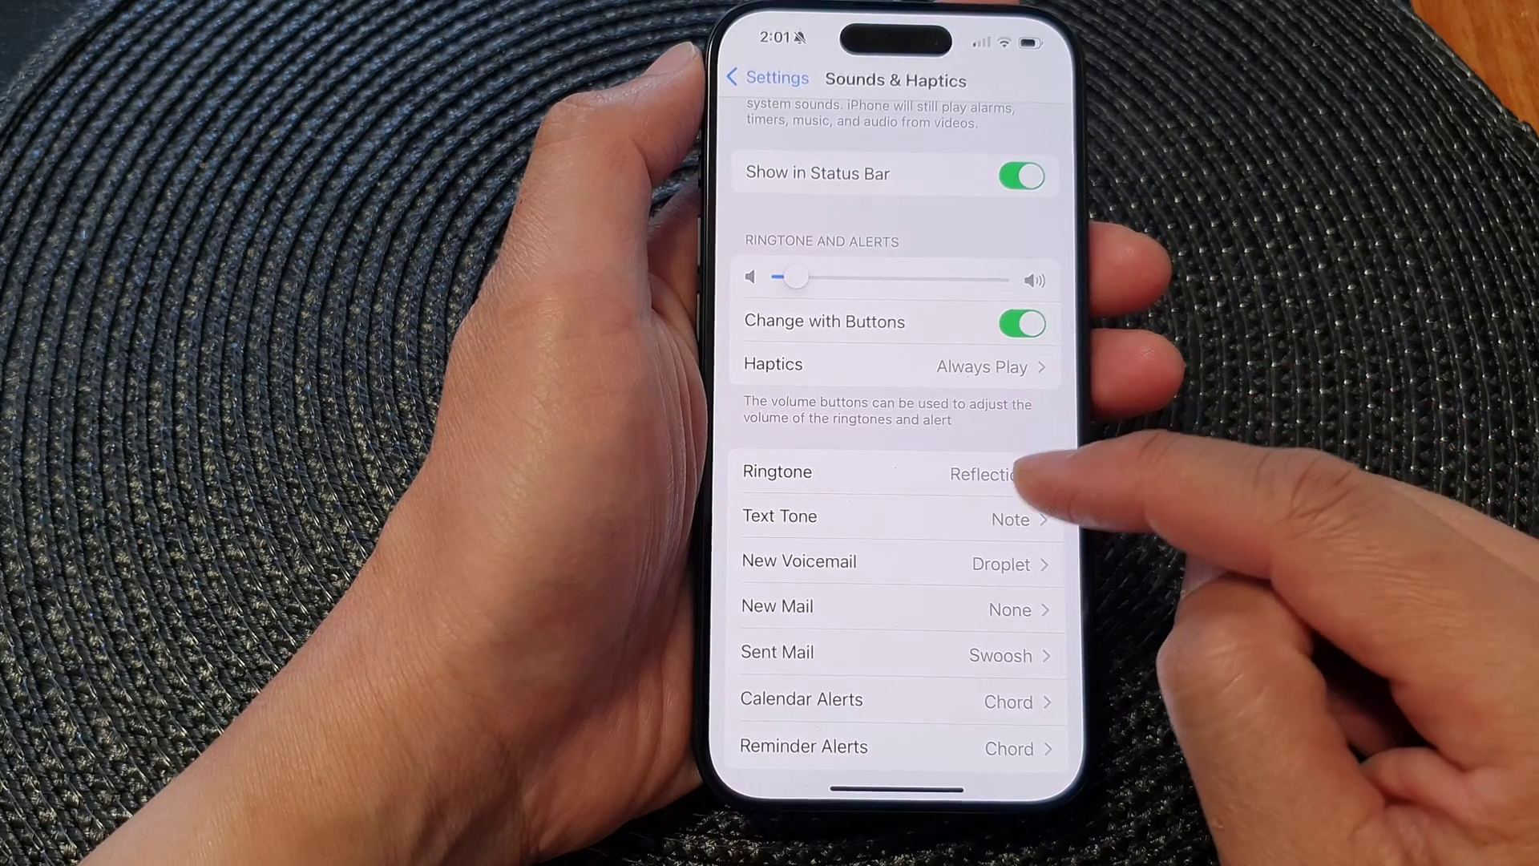
left_click(1005, 475)
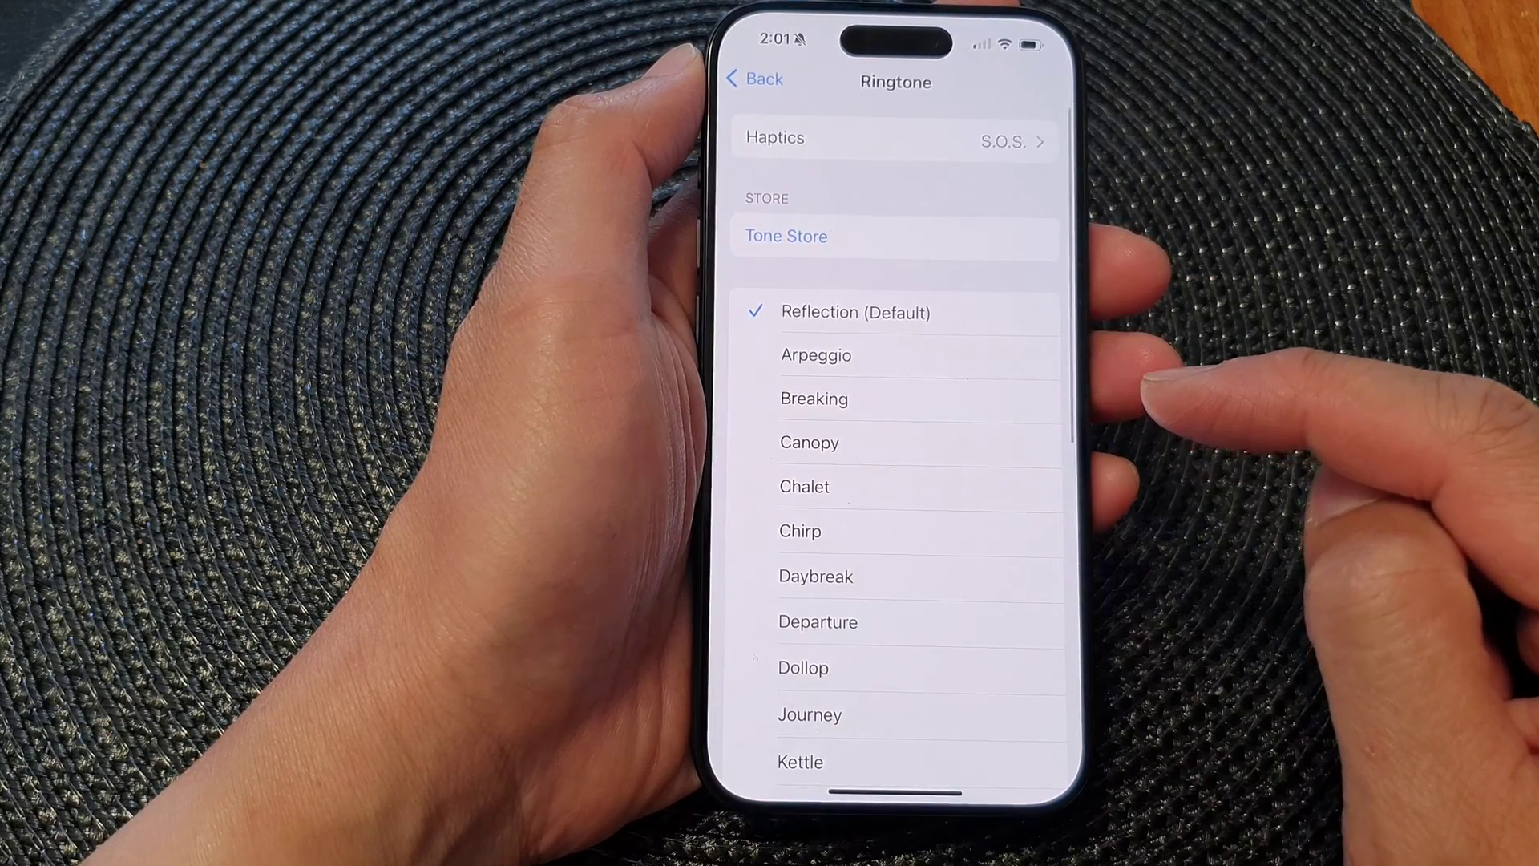
- Preview Synchronized, Heartbeat, Accent, Alert, Rapid, S.O.S. and Staccato haptics, ending on Symphony
left_click(1016, 139)
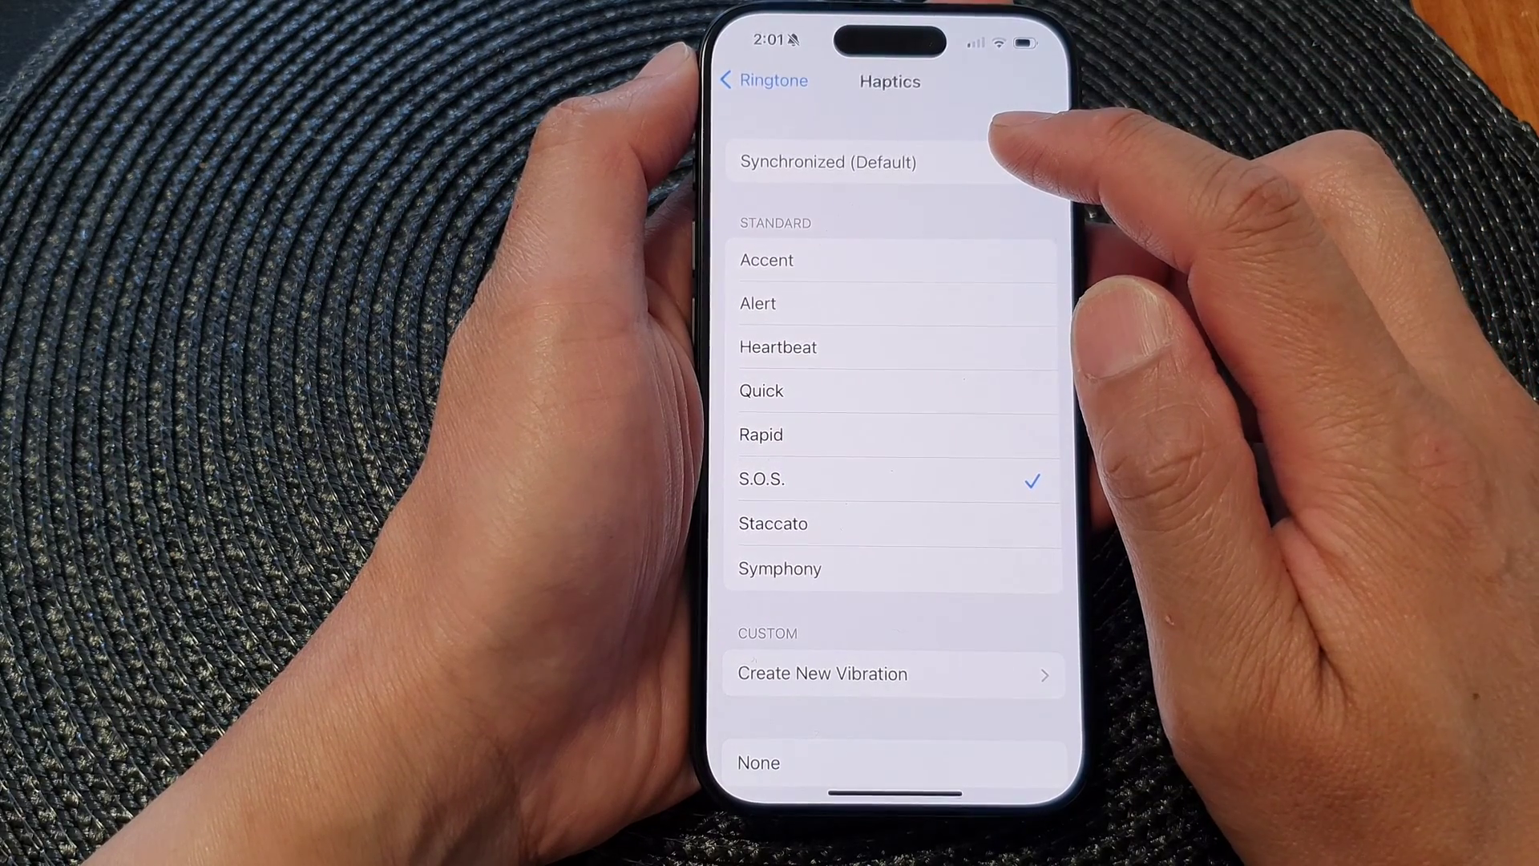
left_click(1004, 161)
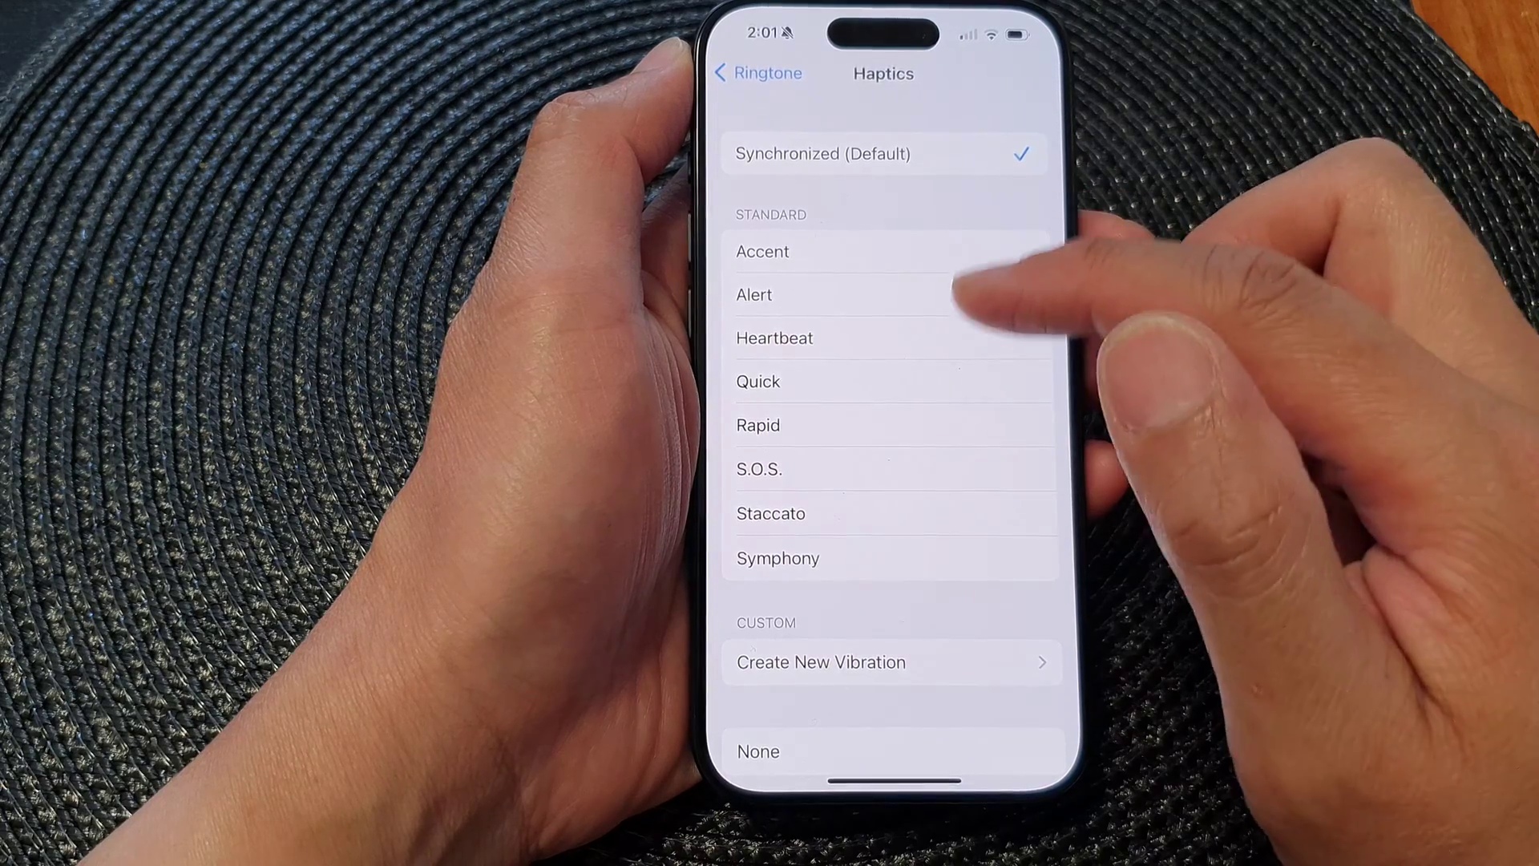
left_click(962, 339)
left_click(963, 251)
left_click(963, 293)
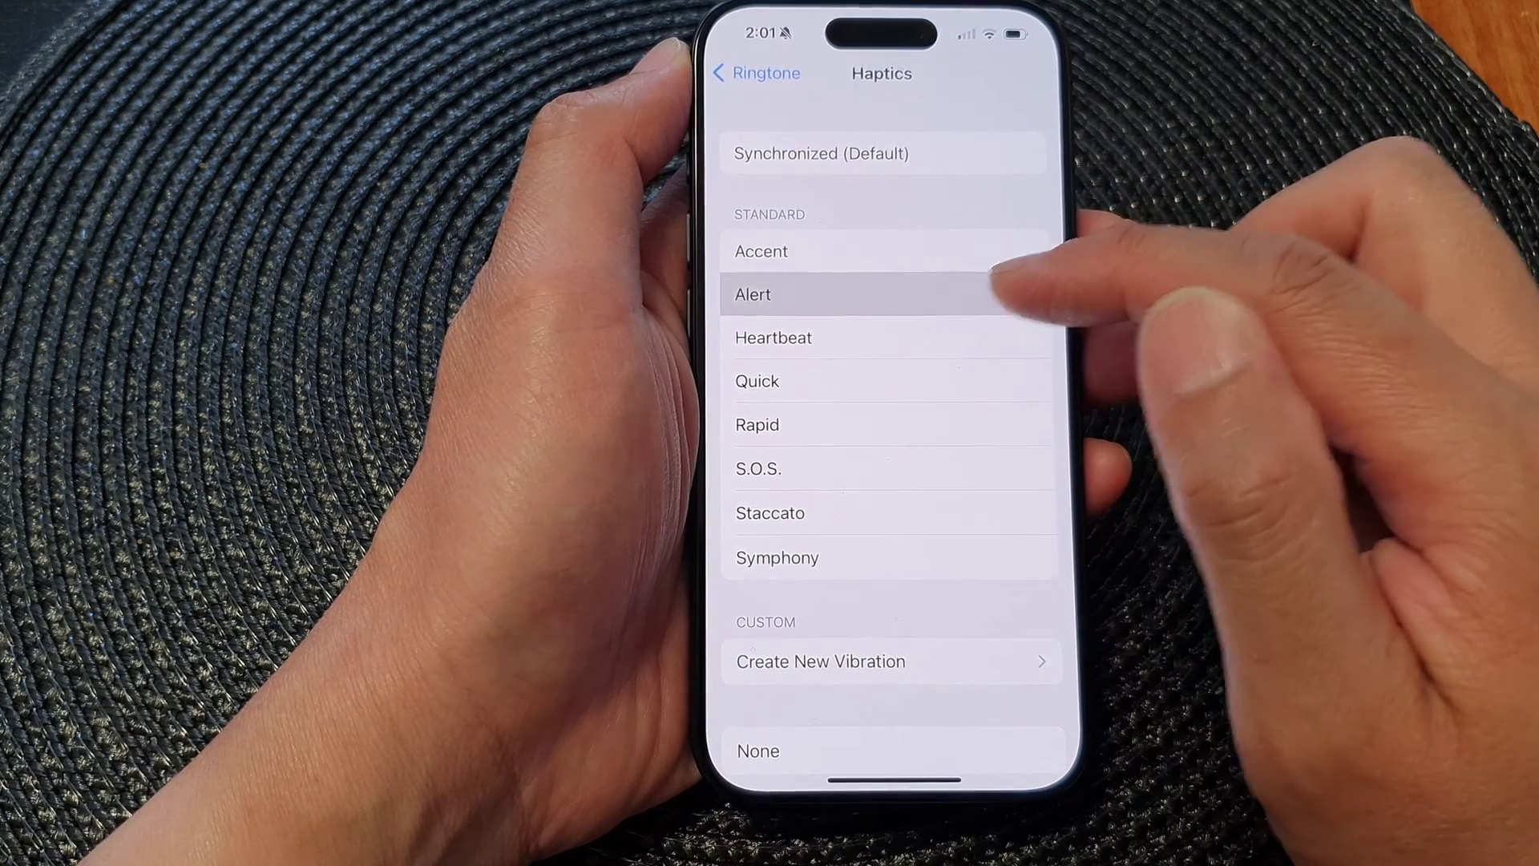
left_click(963, 338)
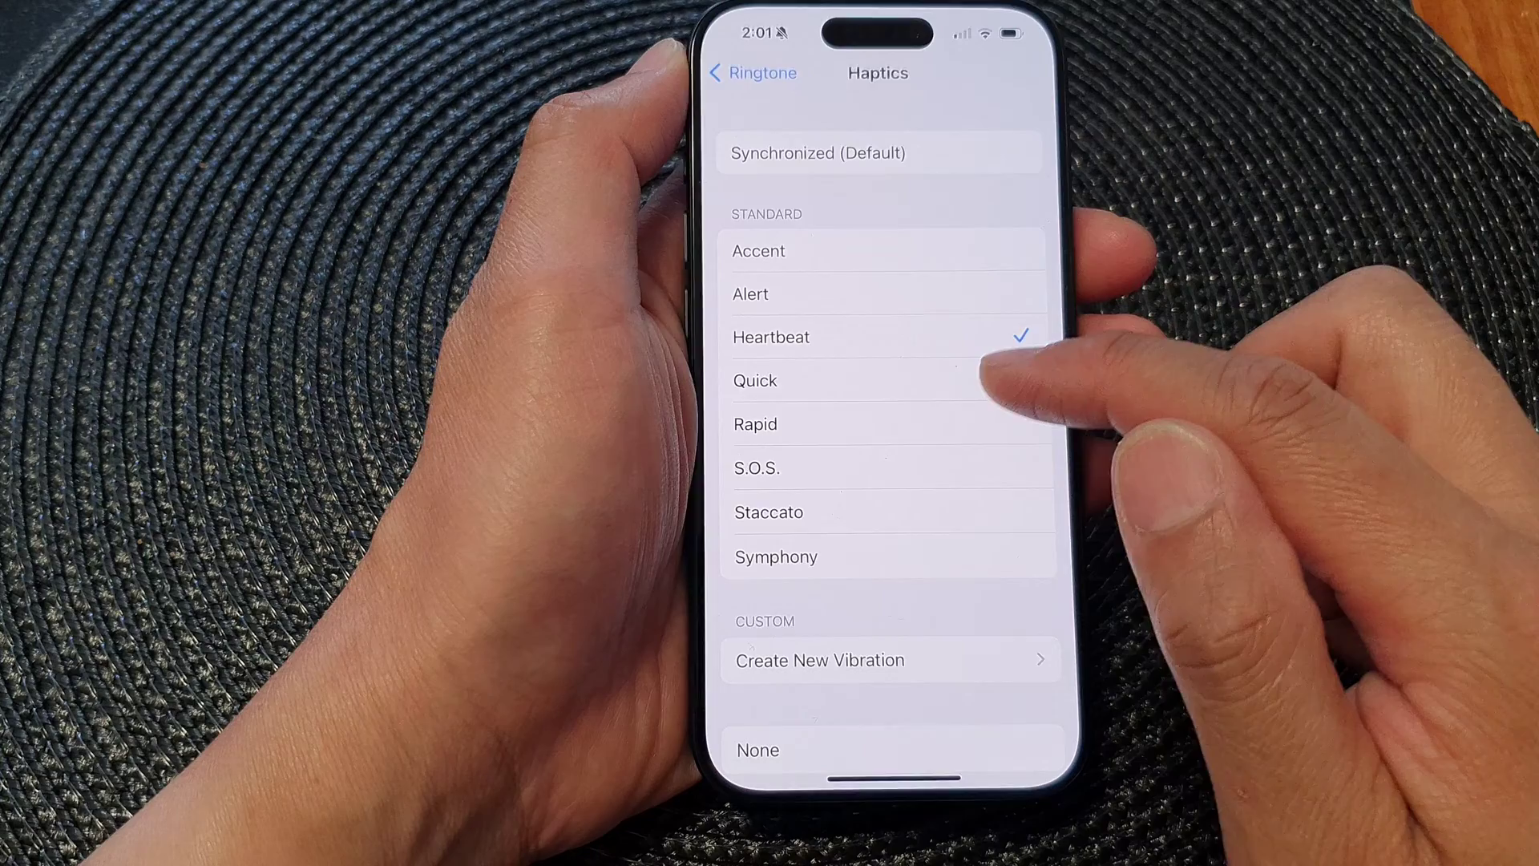
left_click(968, 423)
left_click(969, 468)
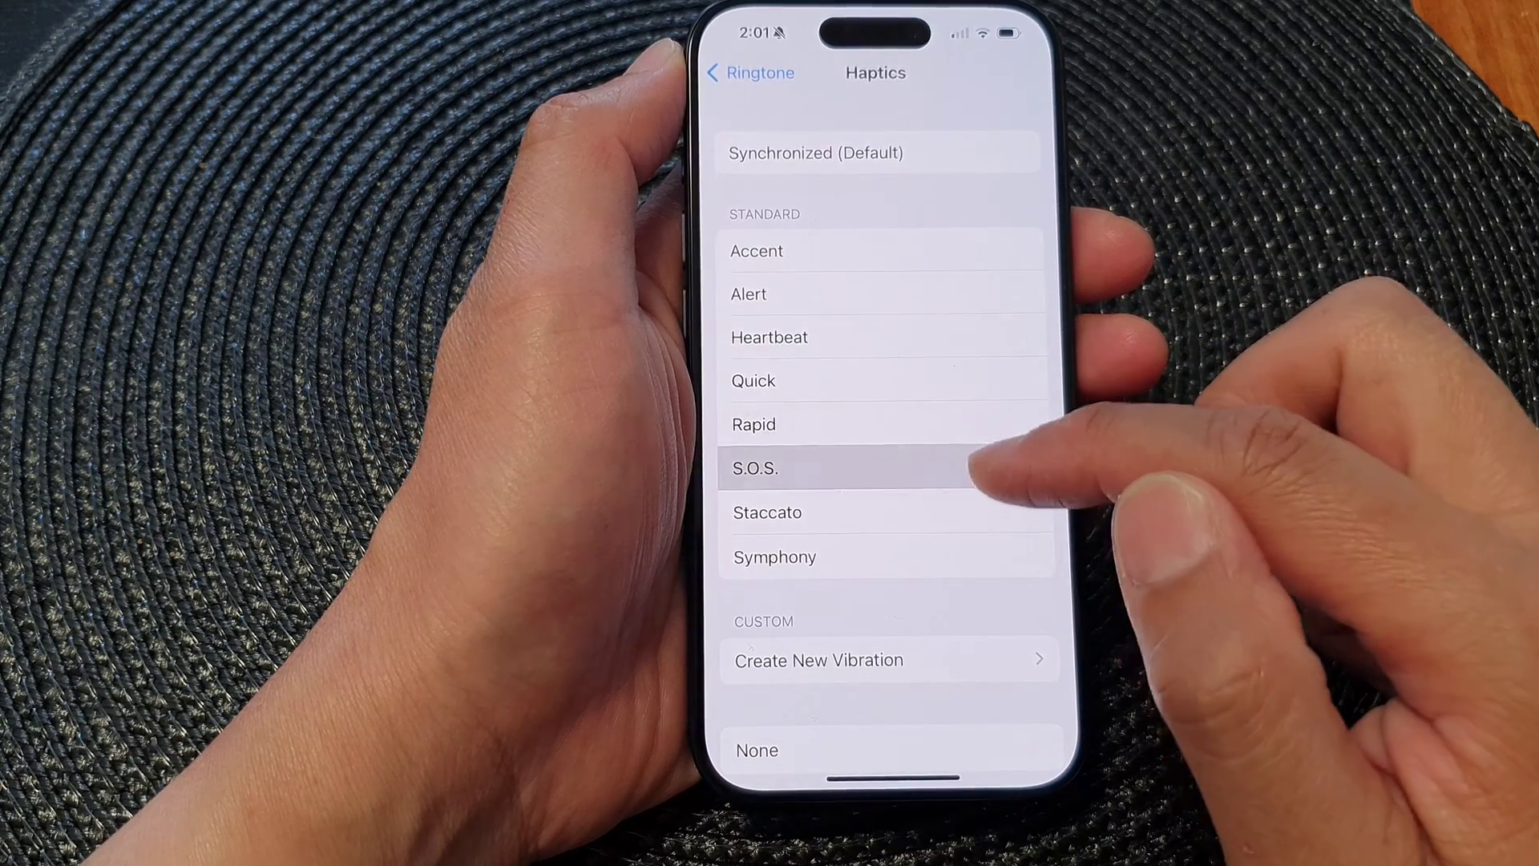
left_click(962, 510)
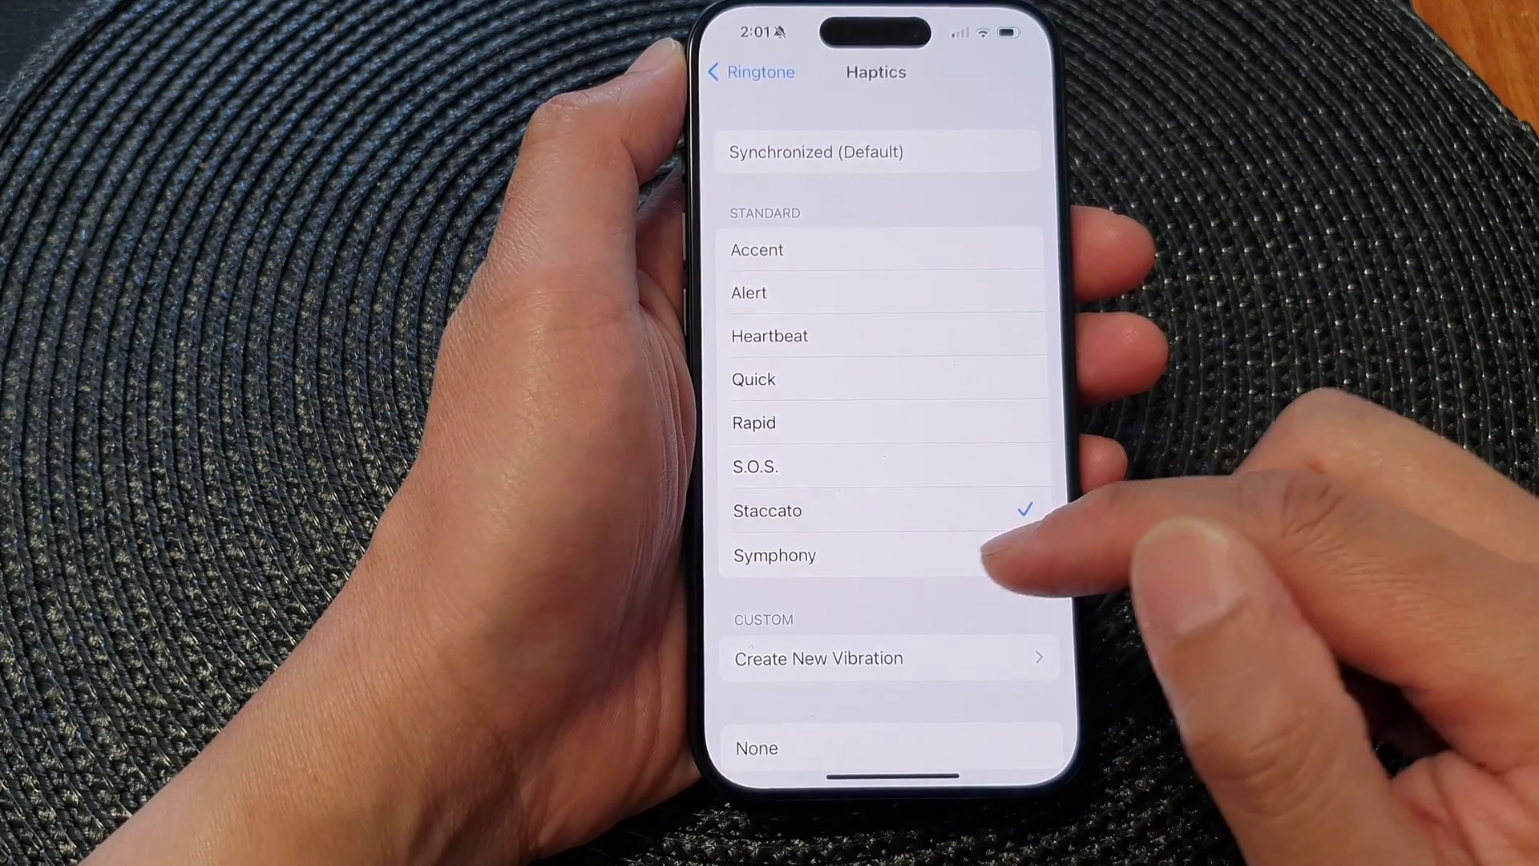
left_click(943, 556)
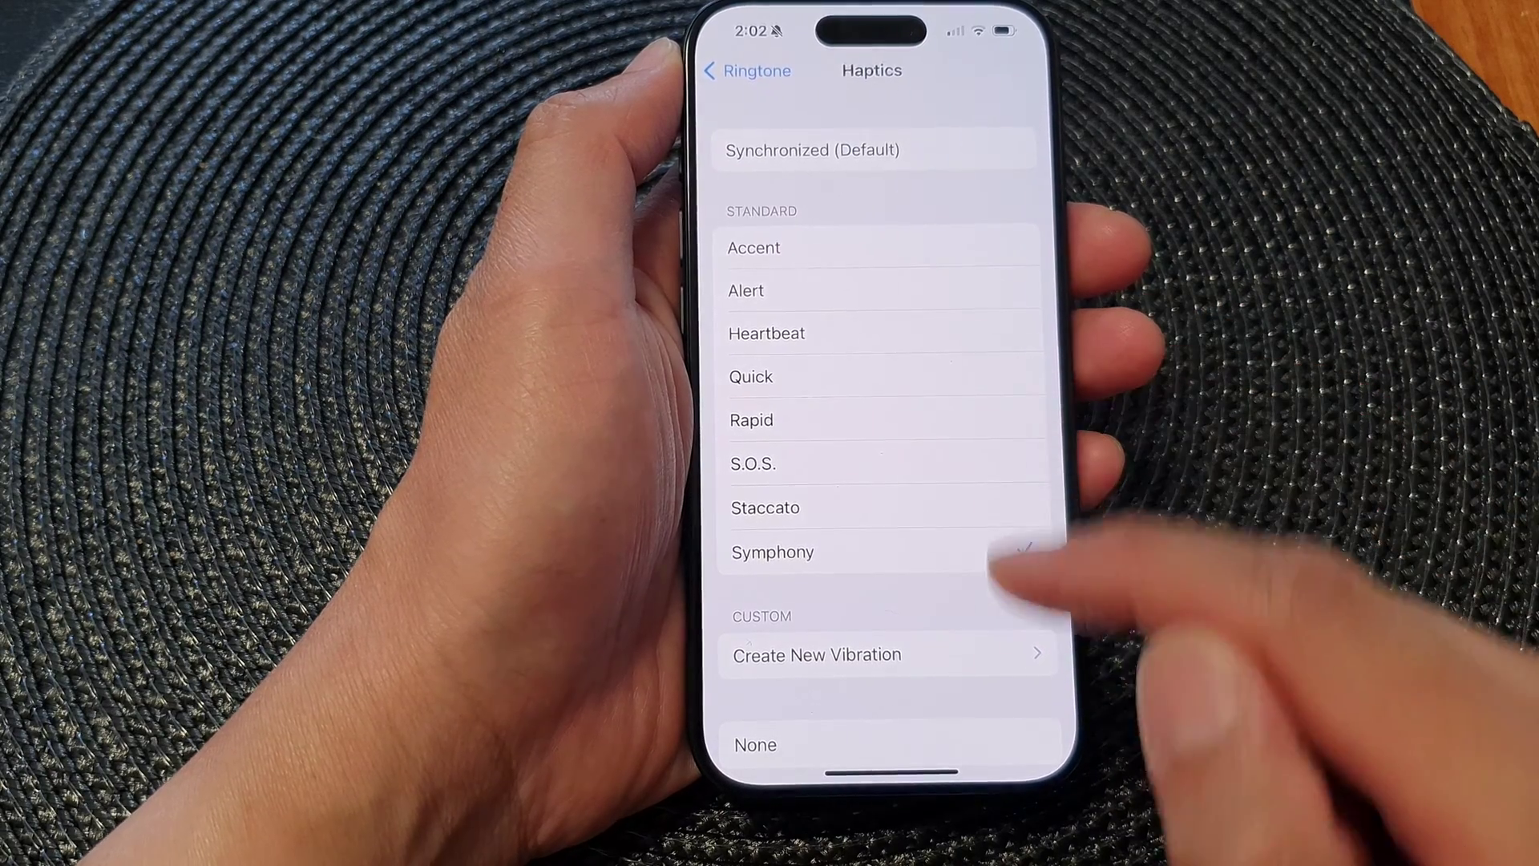
scroll(974, 589, "down", 1)
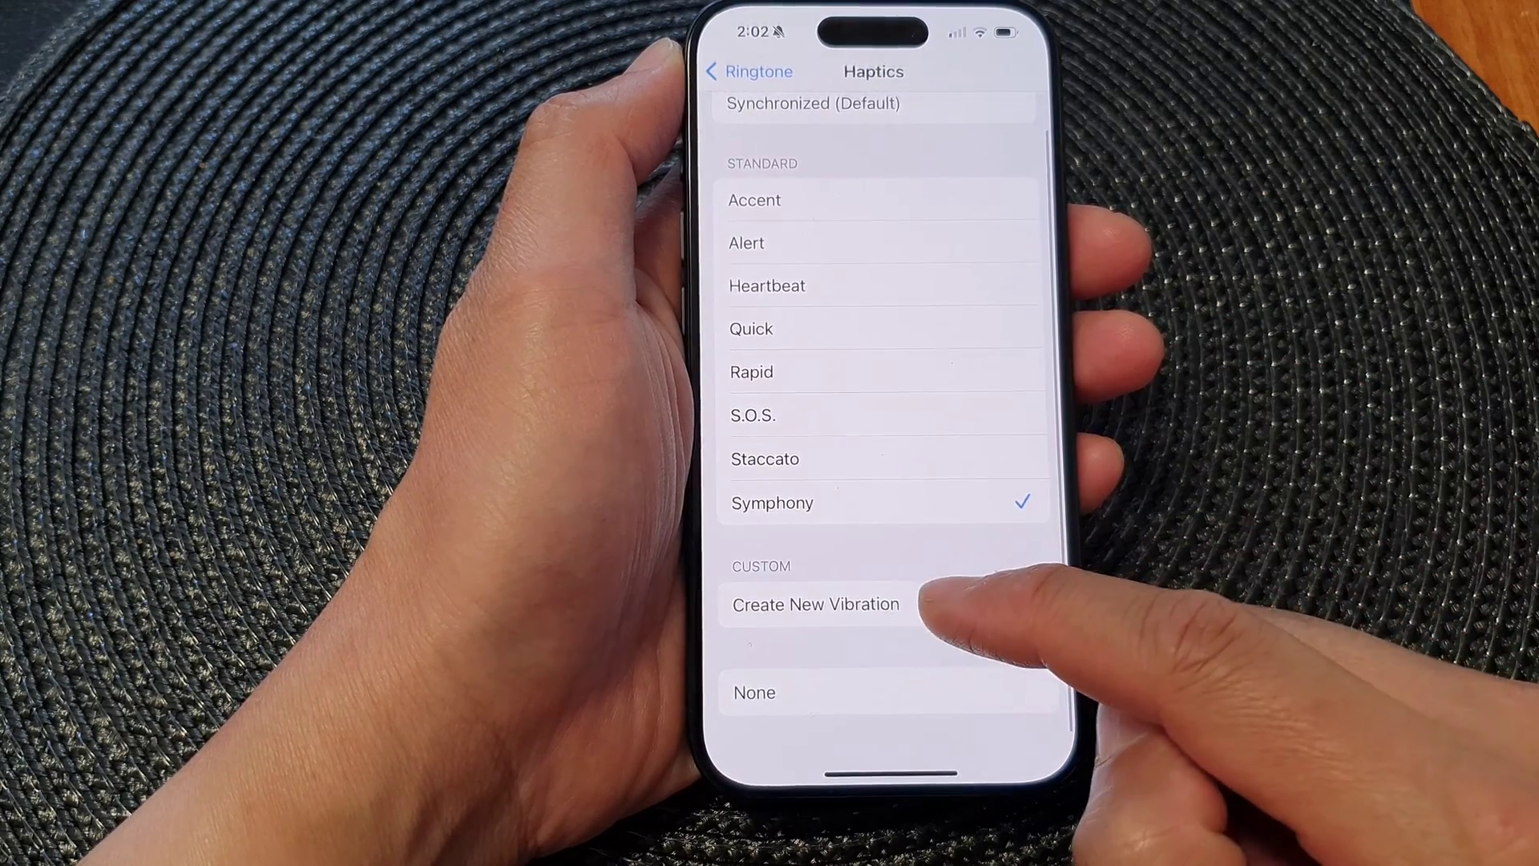
- Record a seven-tap custom vibration rhythm with Create New Vibration and choose Save
left_click(950, 603)
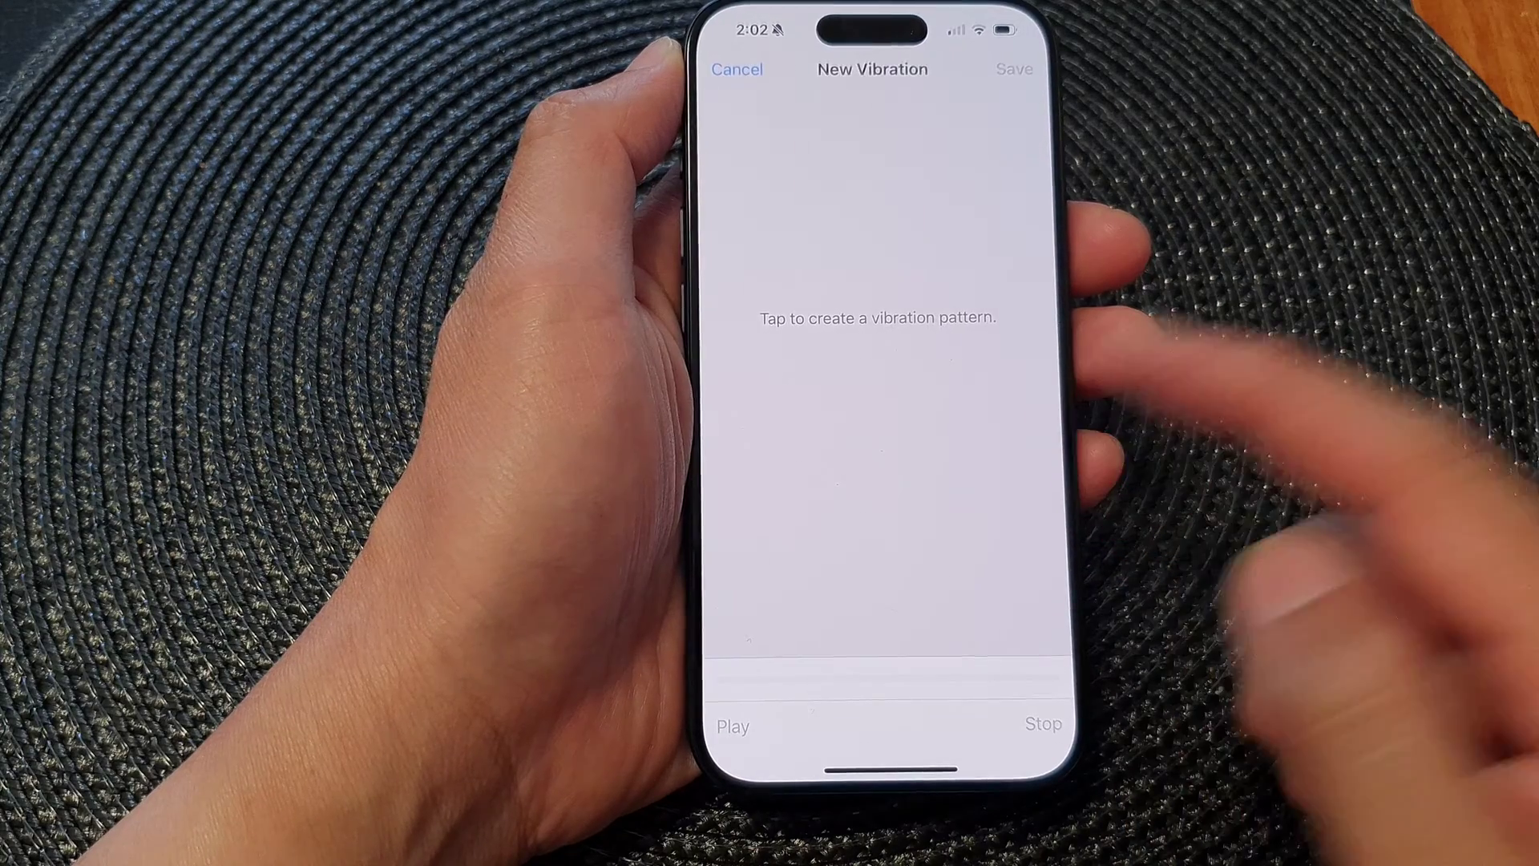
left_click(913, 310)
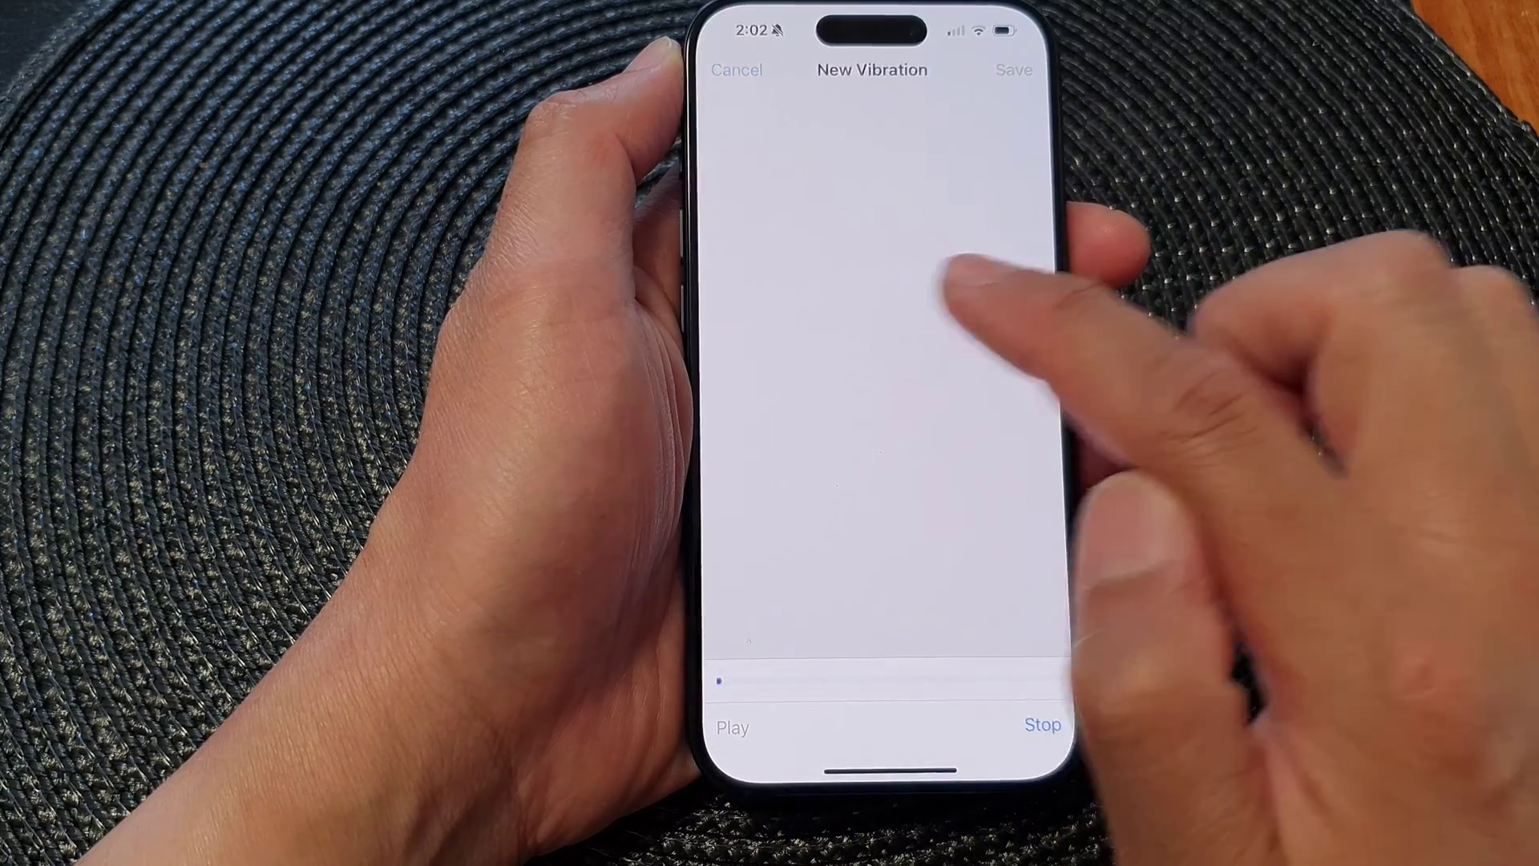
left_click(910, 344)
left_click(910, 344)
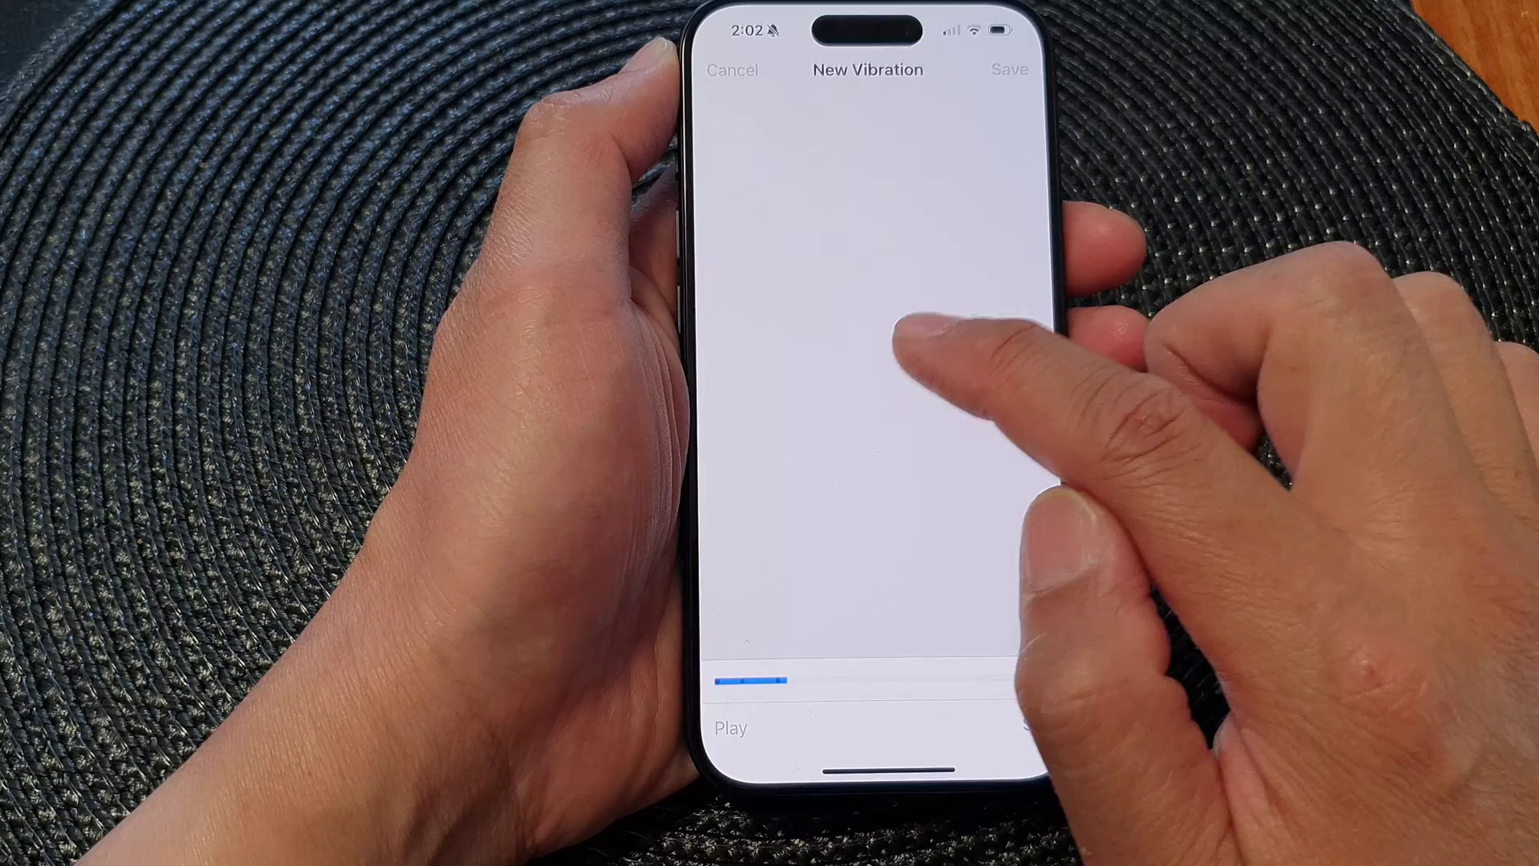
left_click(911, 342)
left_click(910, 343)
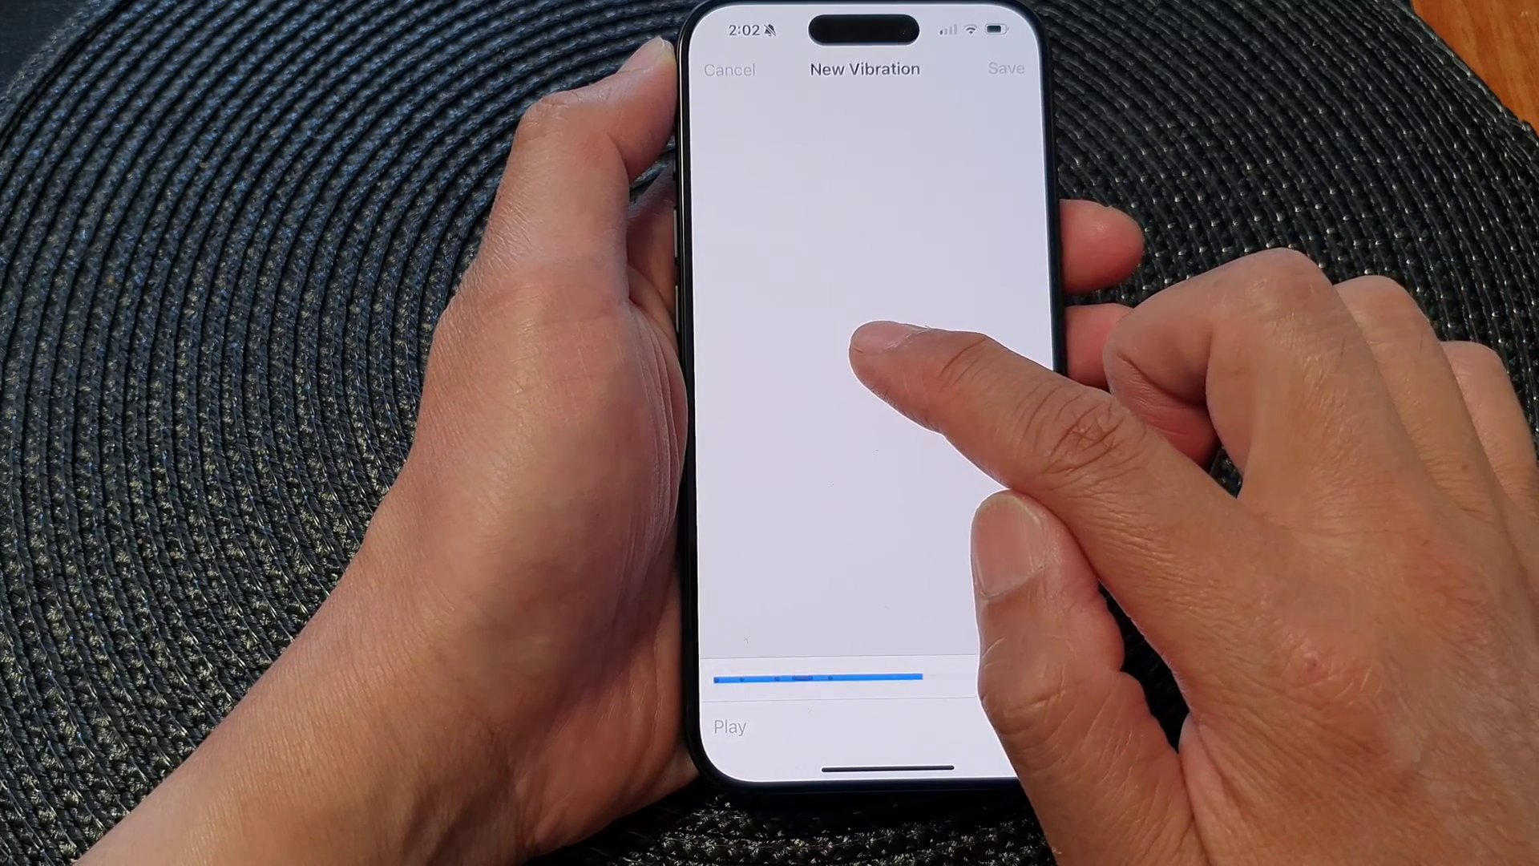
left_click(886, 342)
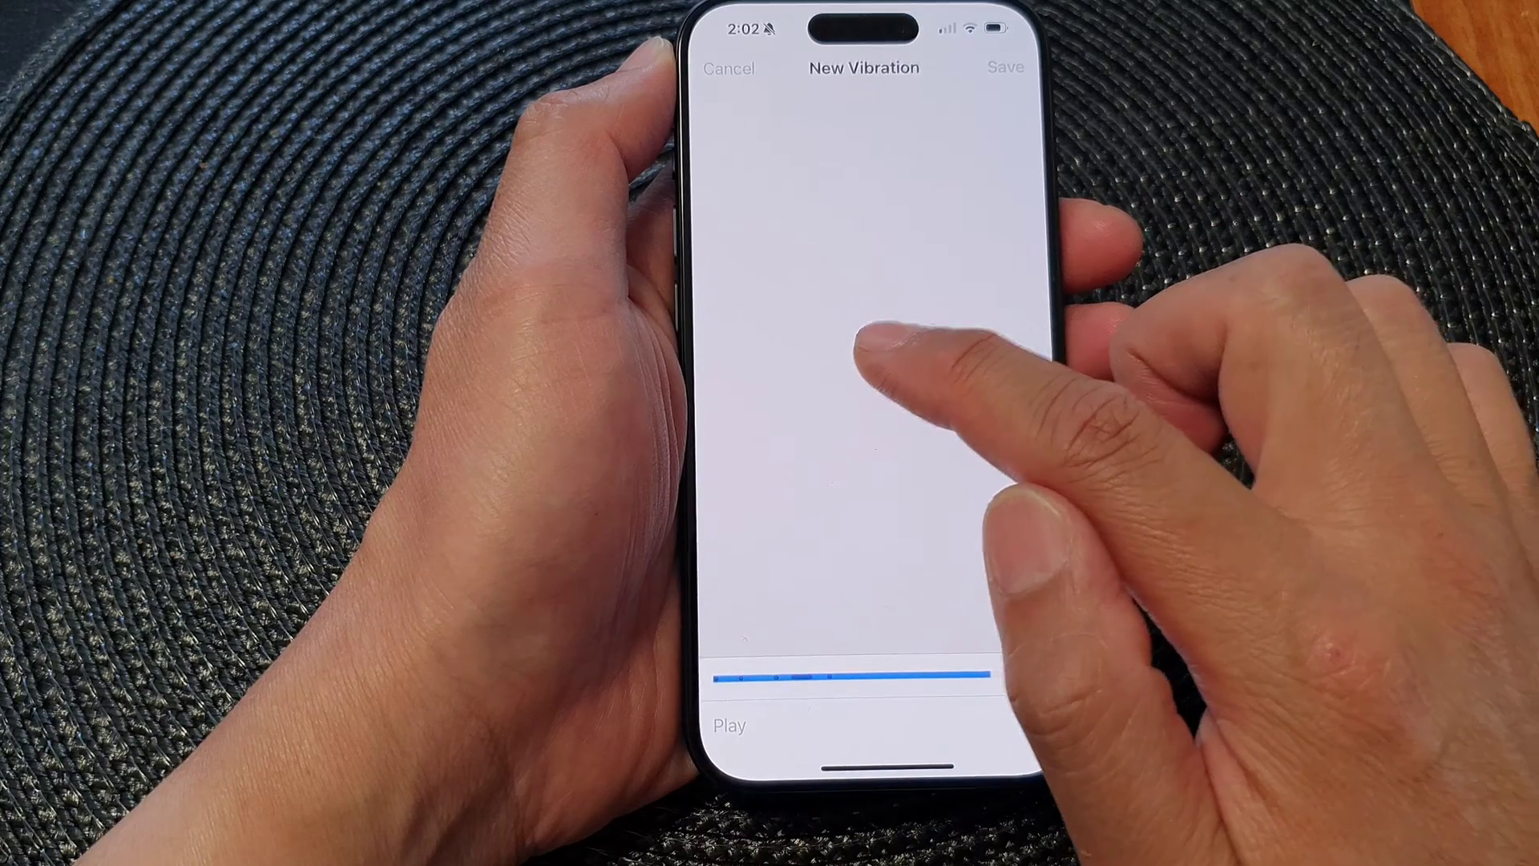
left_click(872, 362)
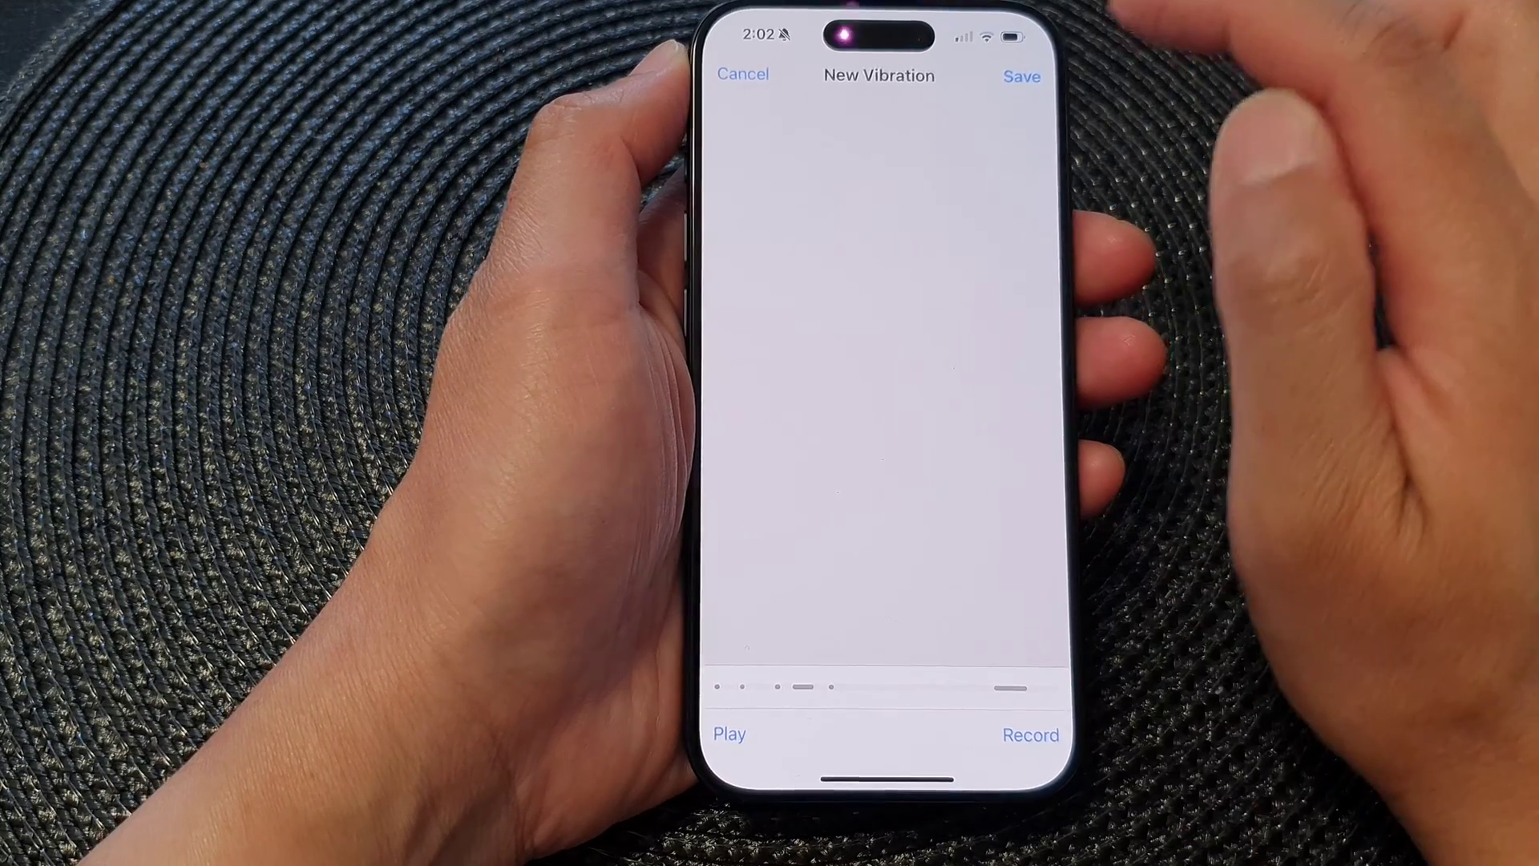
left_click(1032, 76)
type("M")
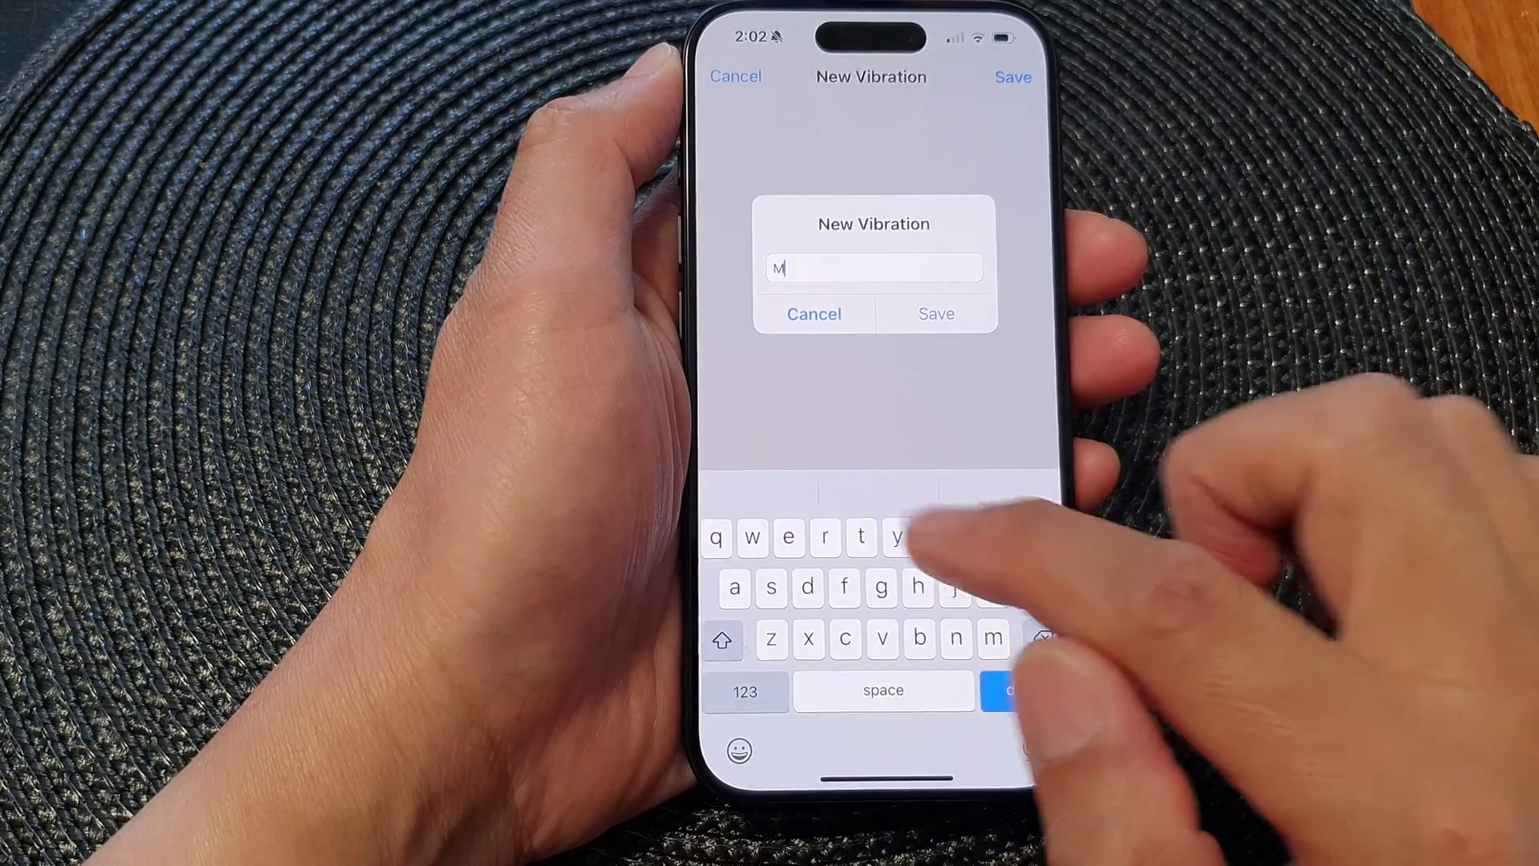
type("y h")
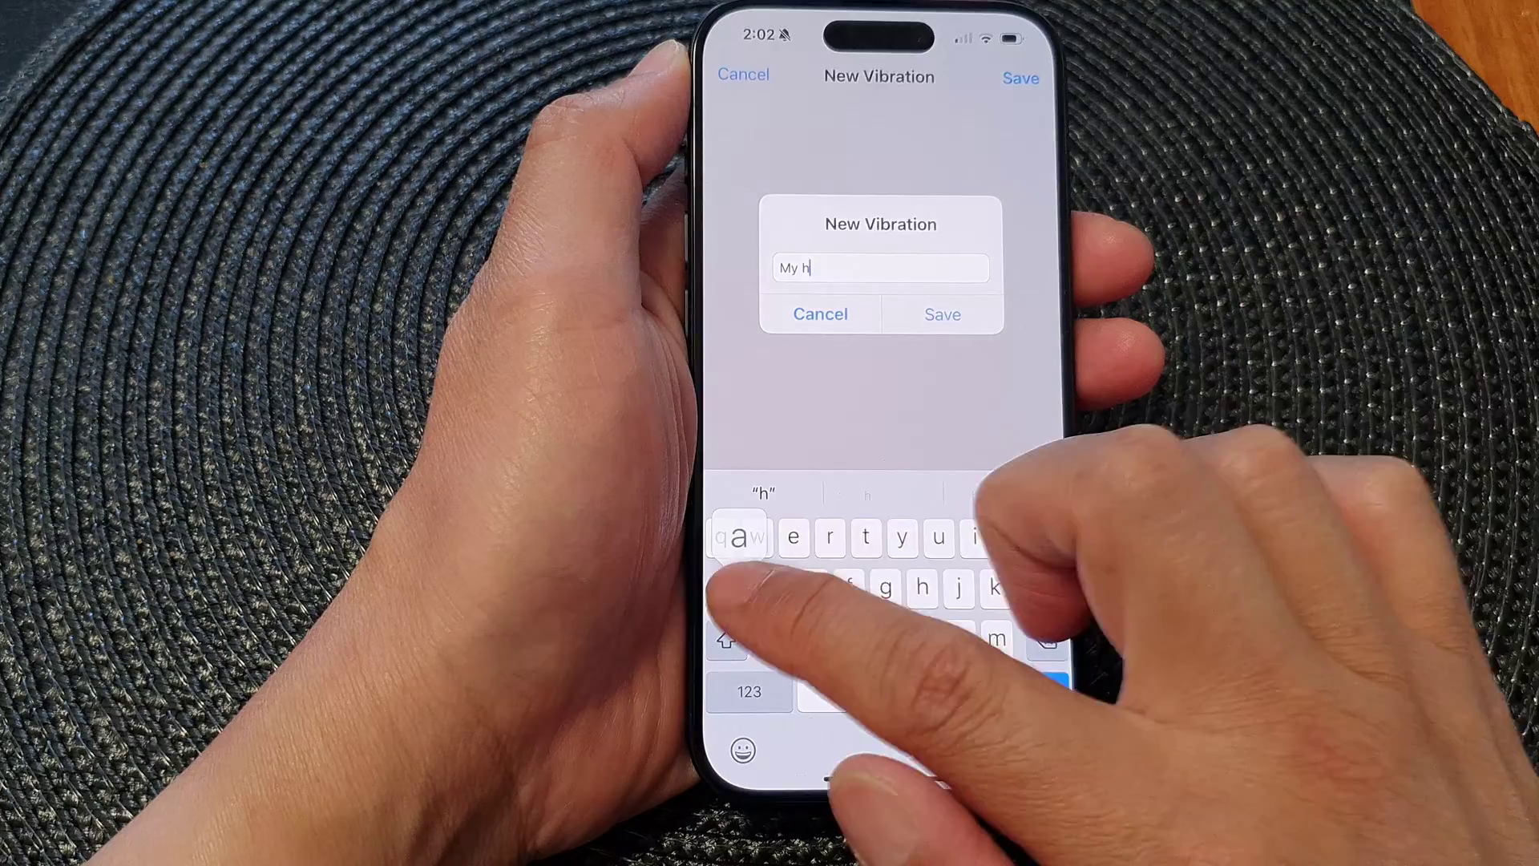
type("apti")
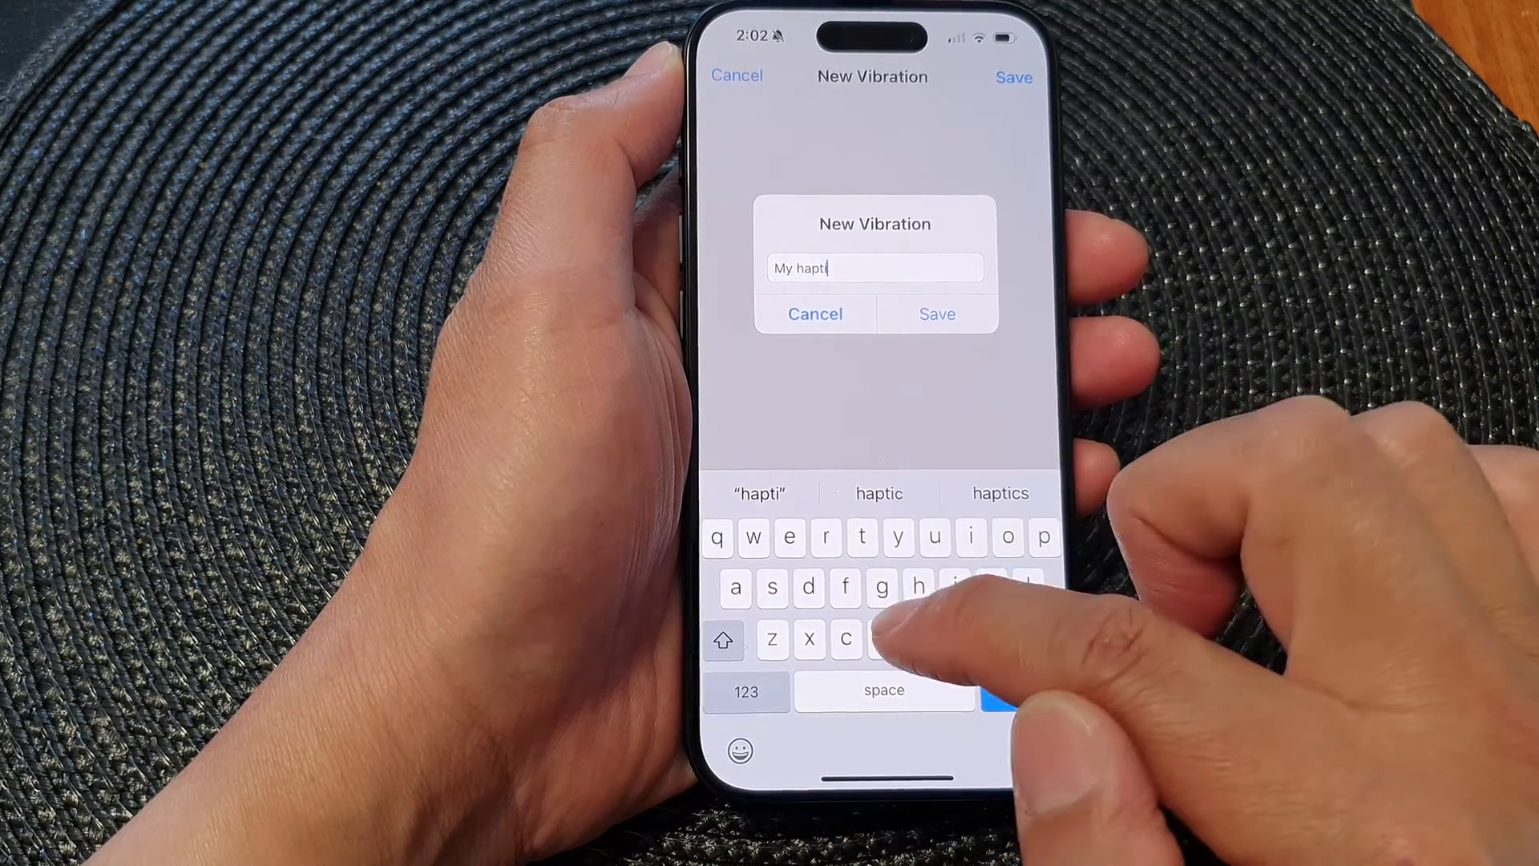
- Name the custom vibration 'My haptics' from the suggestion and confirm it
left_click(1000, 494)
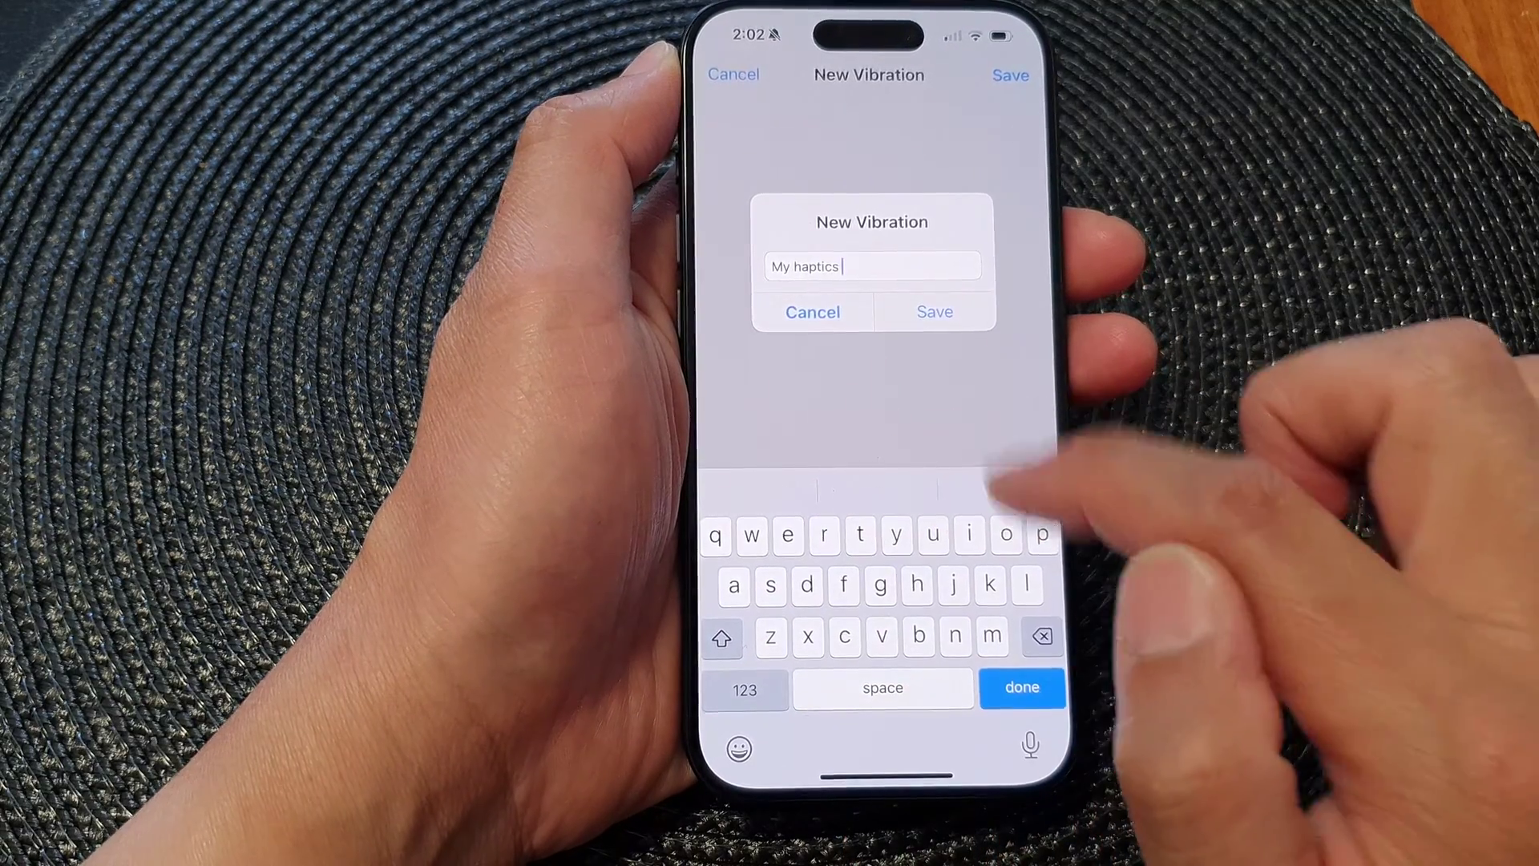
left_click(935, 312)
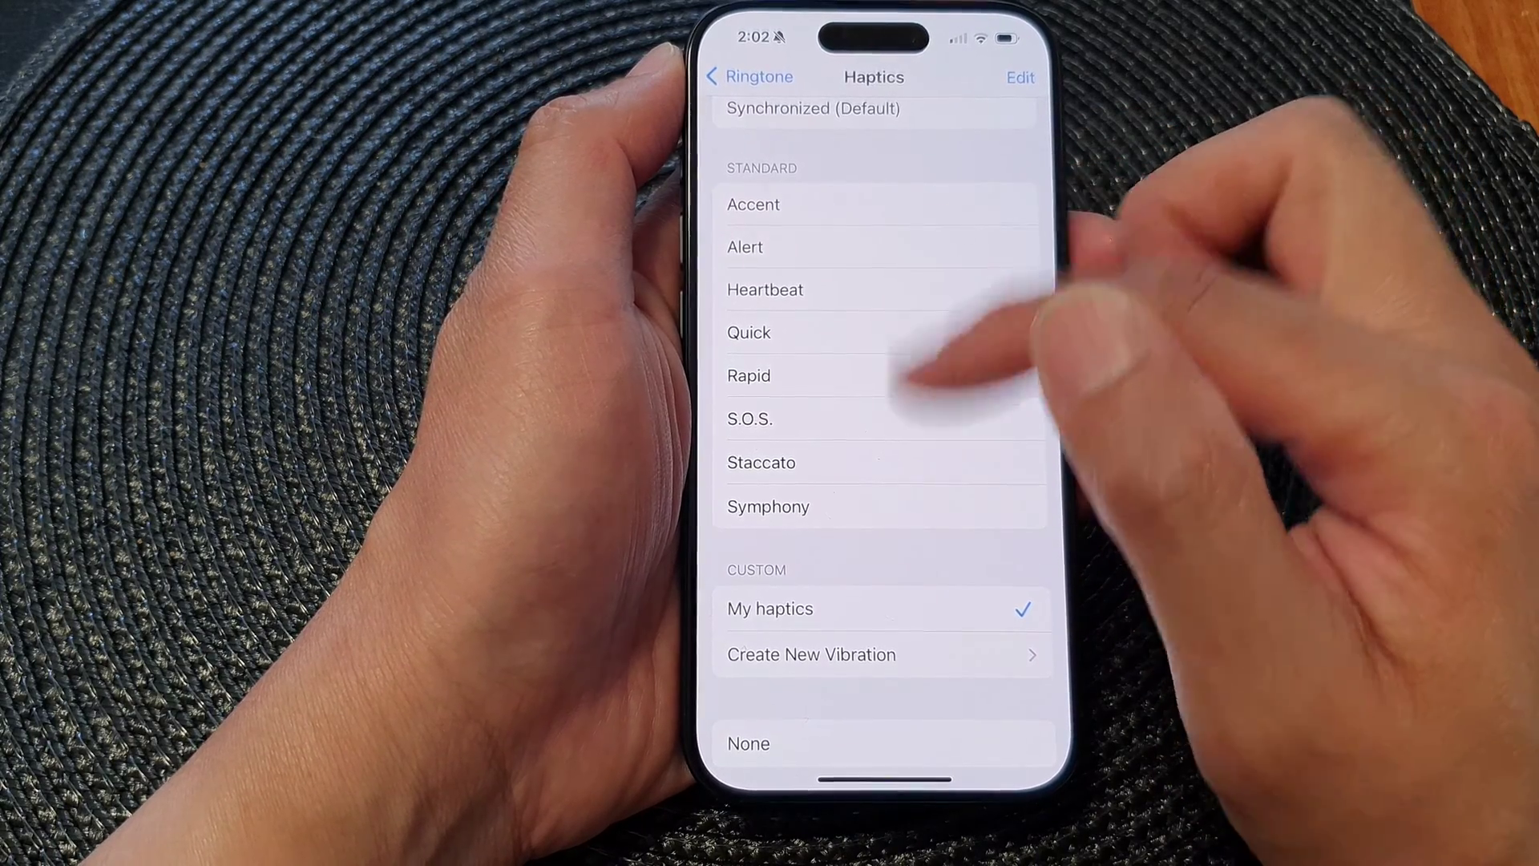
- Set the ringtone vibration to Accent, then back out of Settings to the home screen
left_click(962, 205)
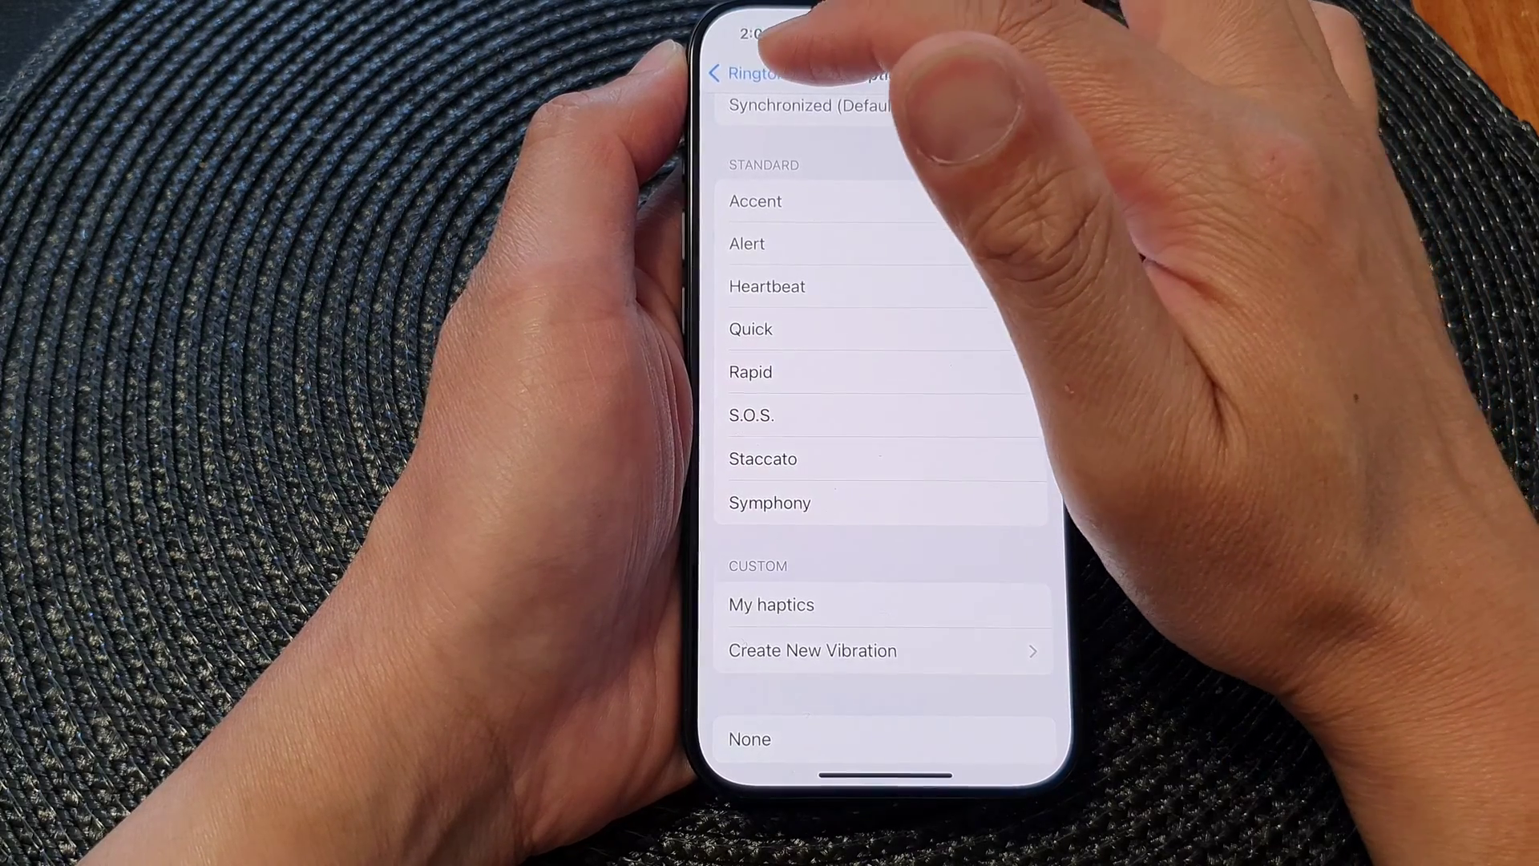
left_click(734, 73)
left_click(734, 74)
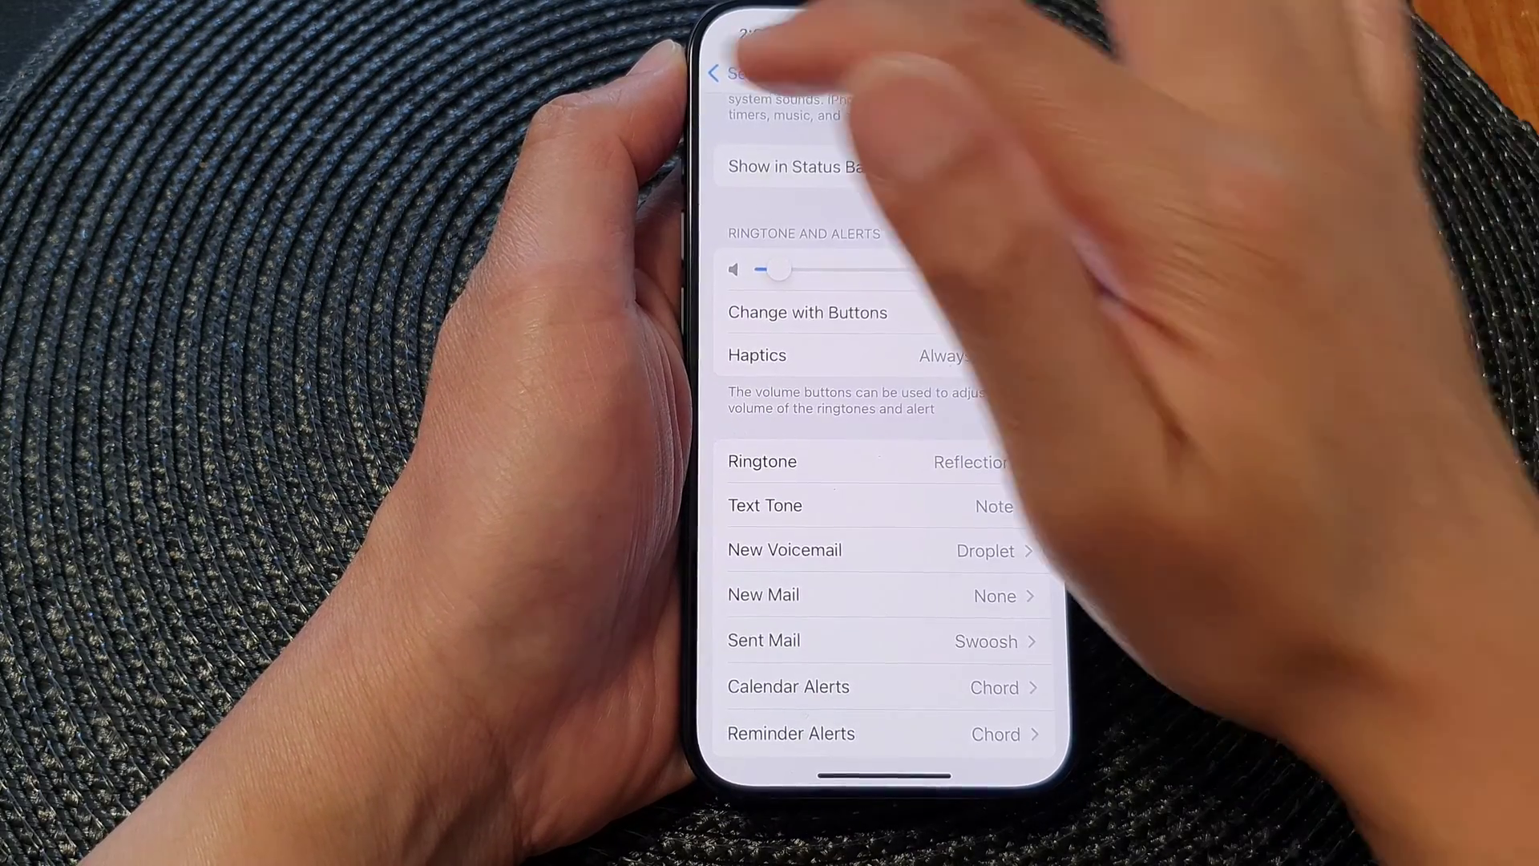
left_click(746, 74)
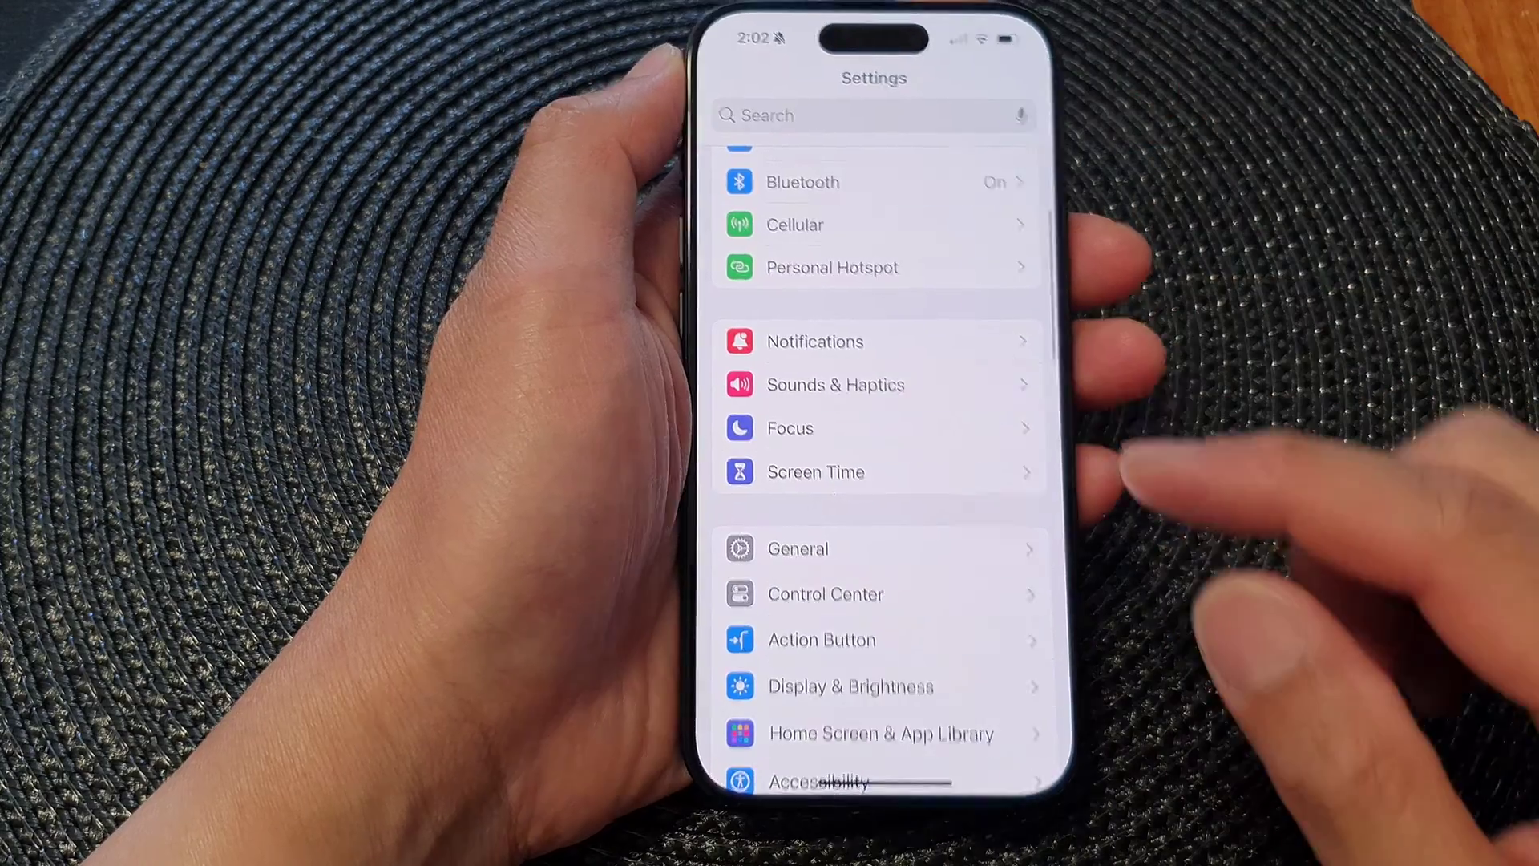
left_click_drag(860, 782, 861, 541)
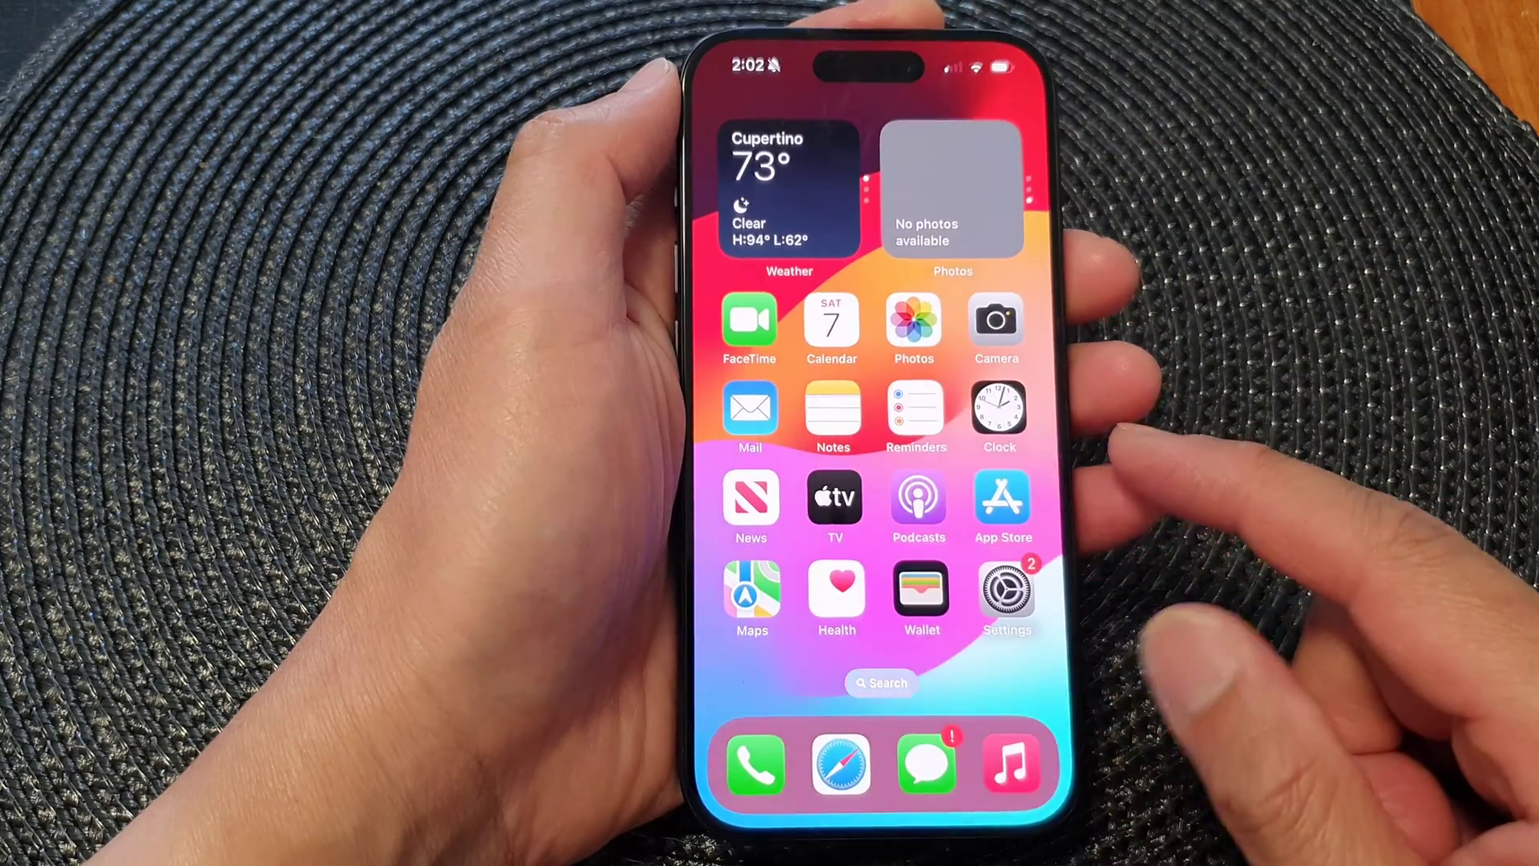